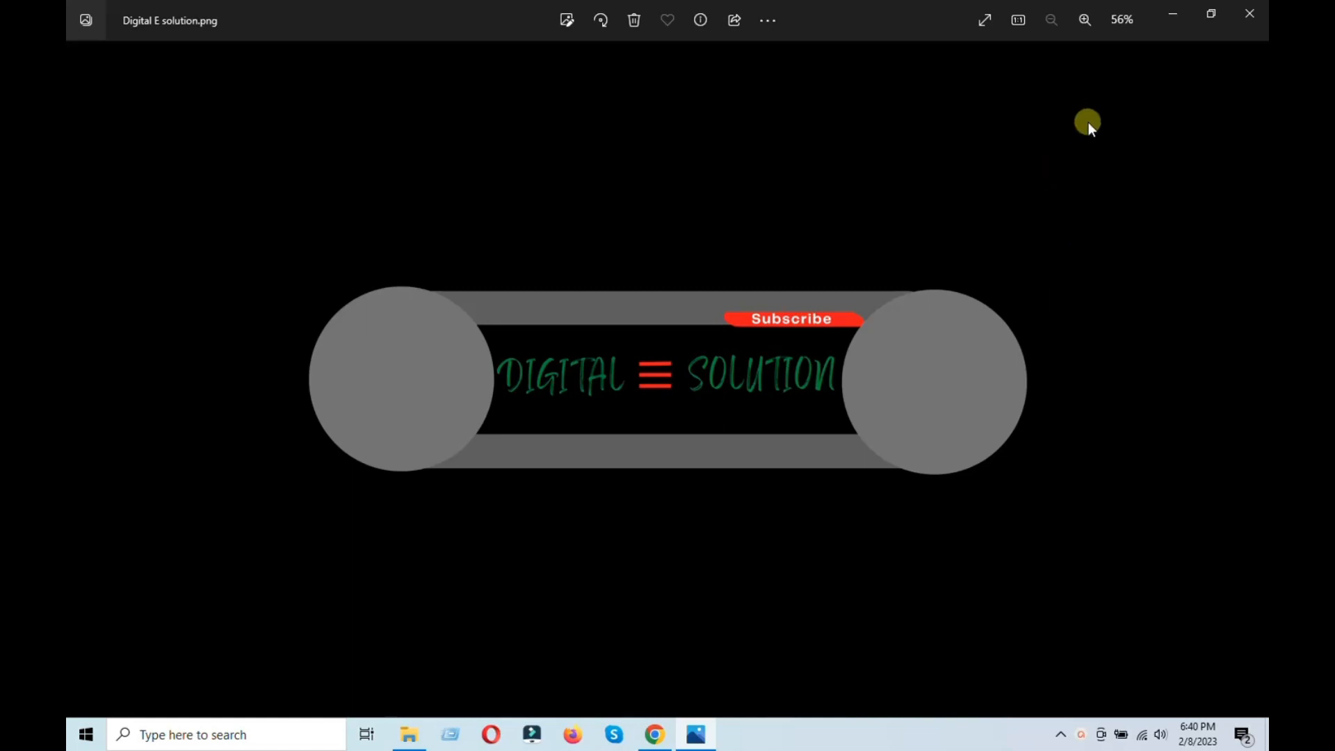
Step: Close the image preview of the channel logo and launch Google Chrome
left_click(1172, 12)
left_click(1251, 9)
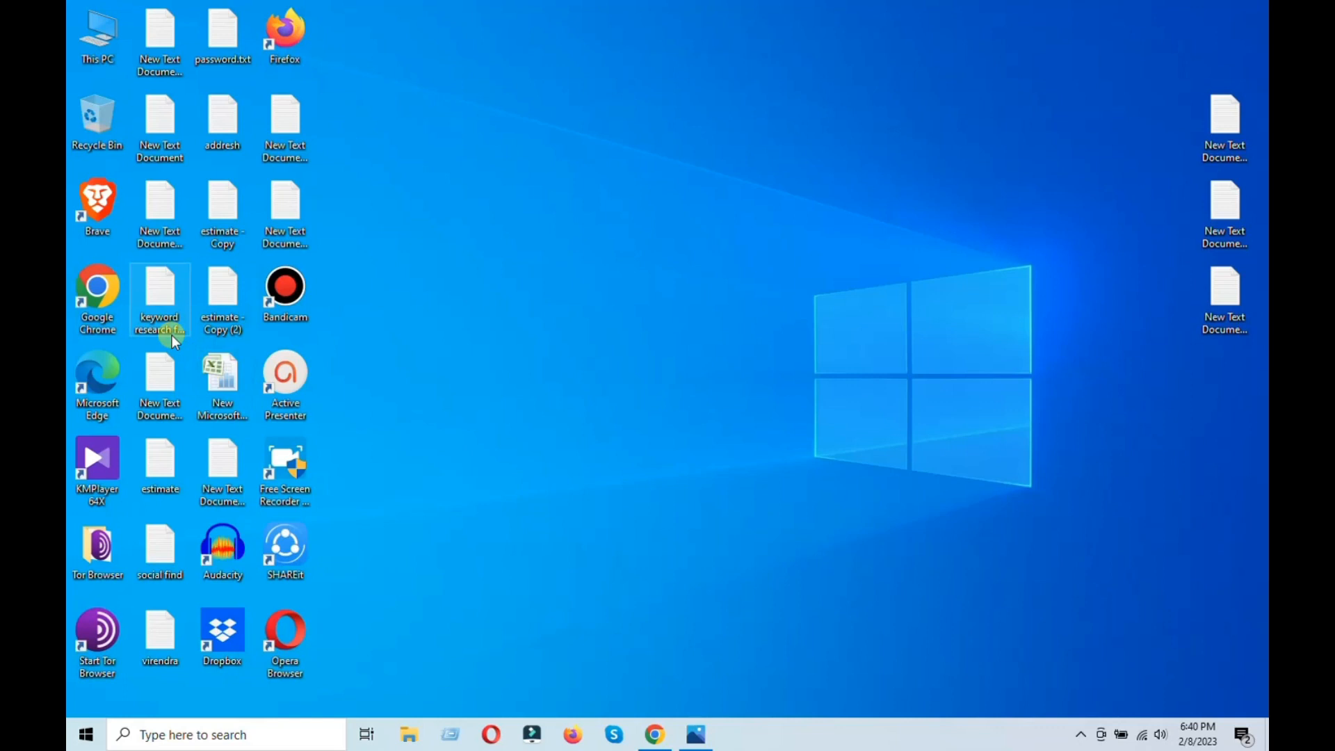
left_click(660, 746)
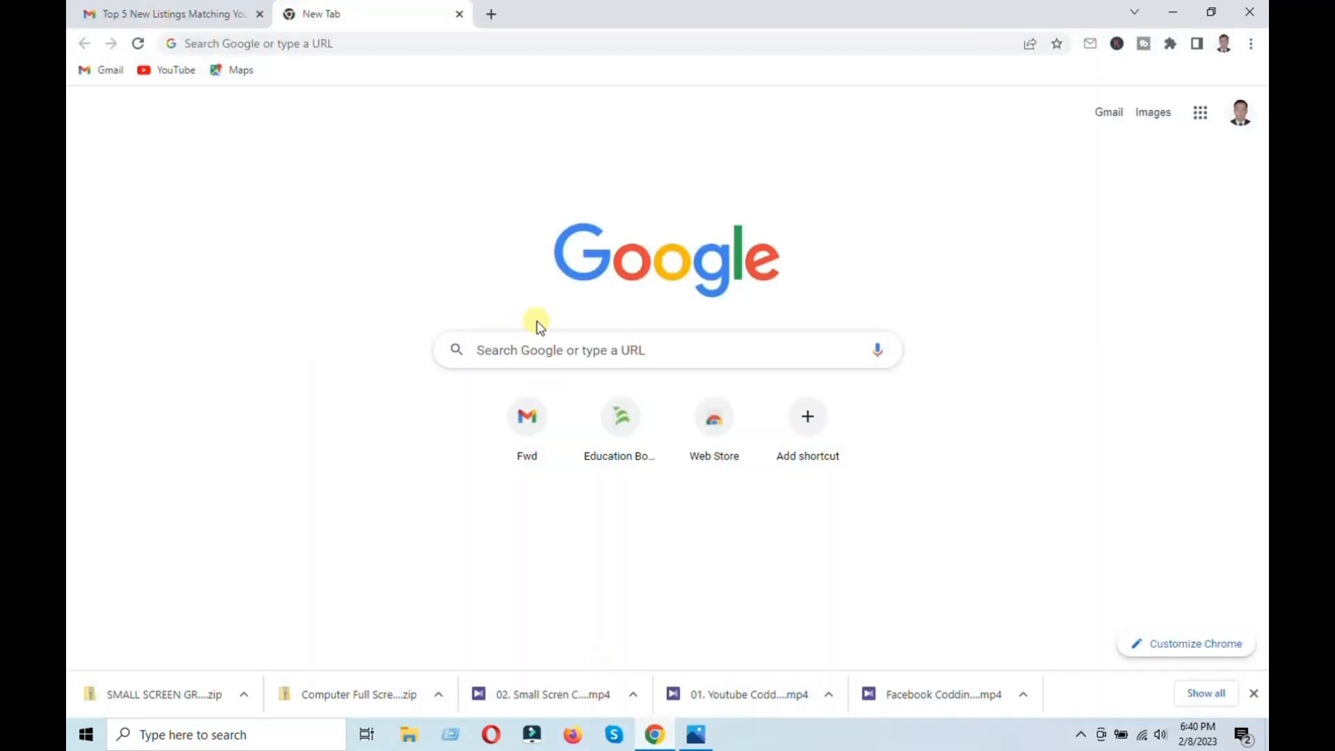
left_click(552, 350)
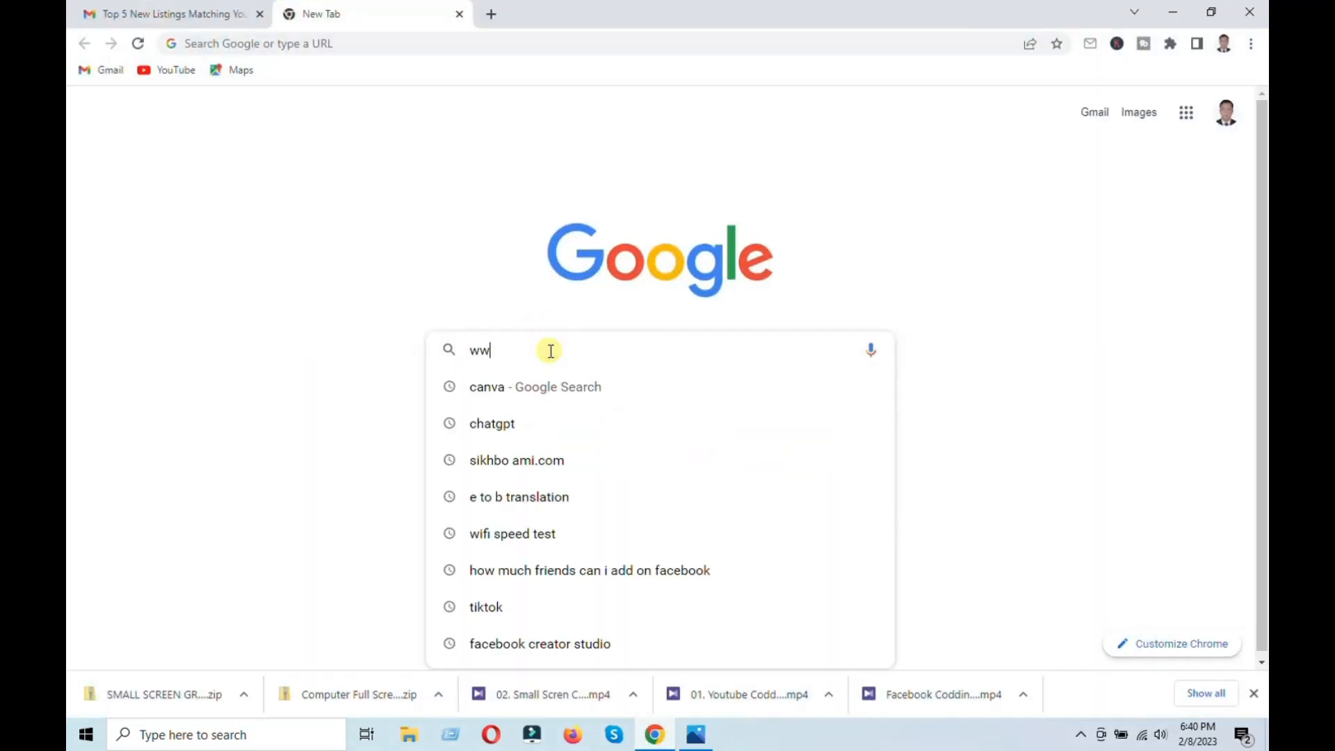
type("www.canva")
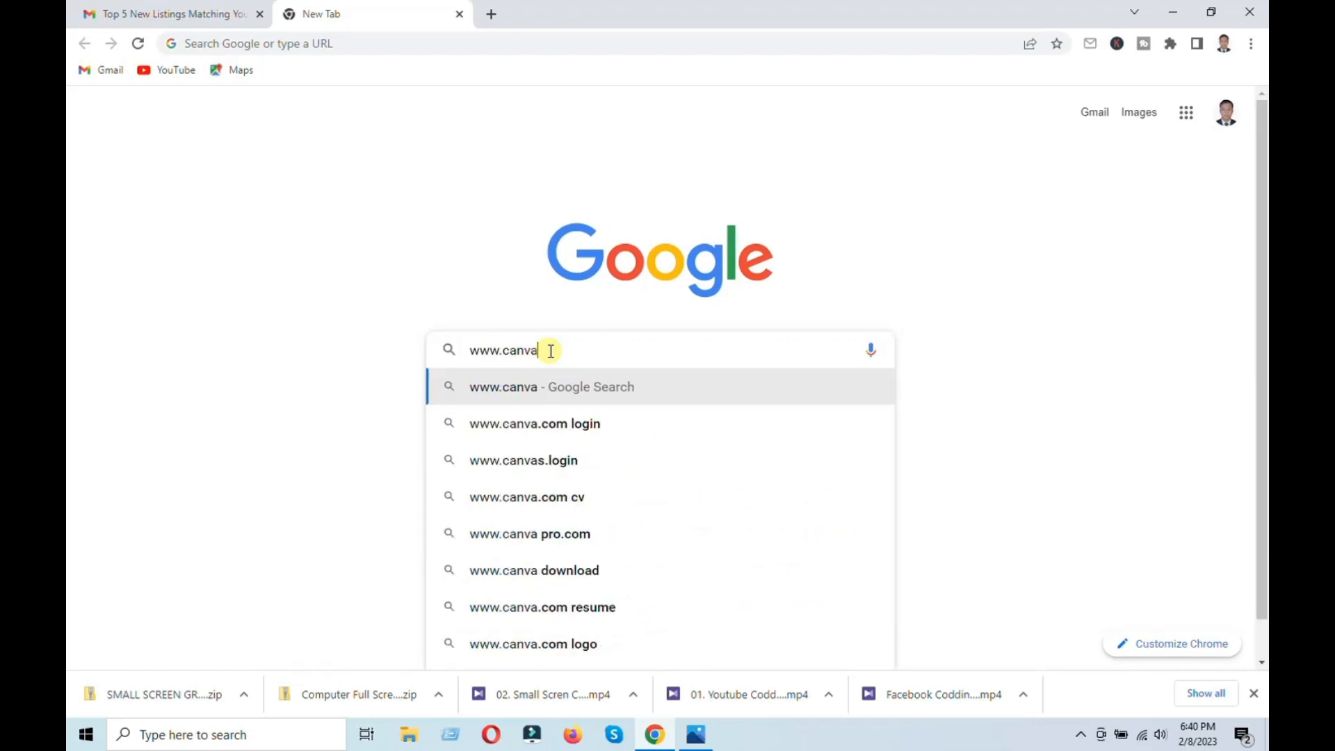
type(".com")
key("Return")
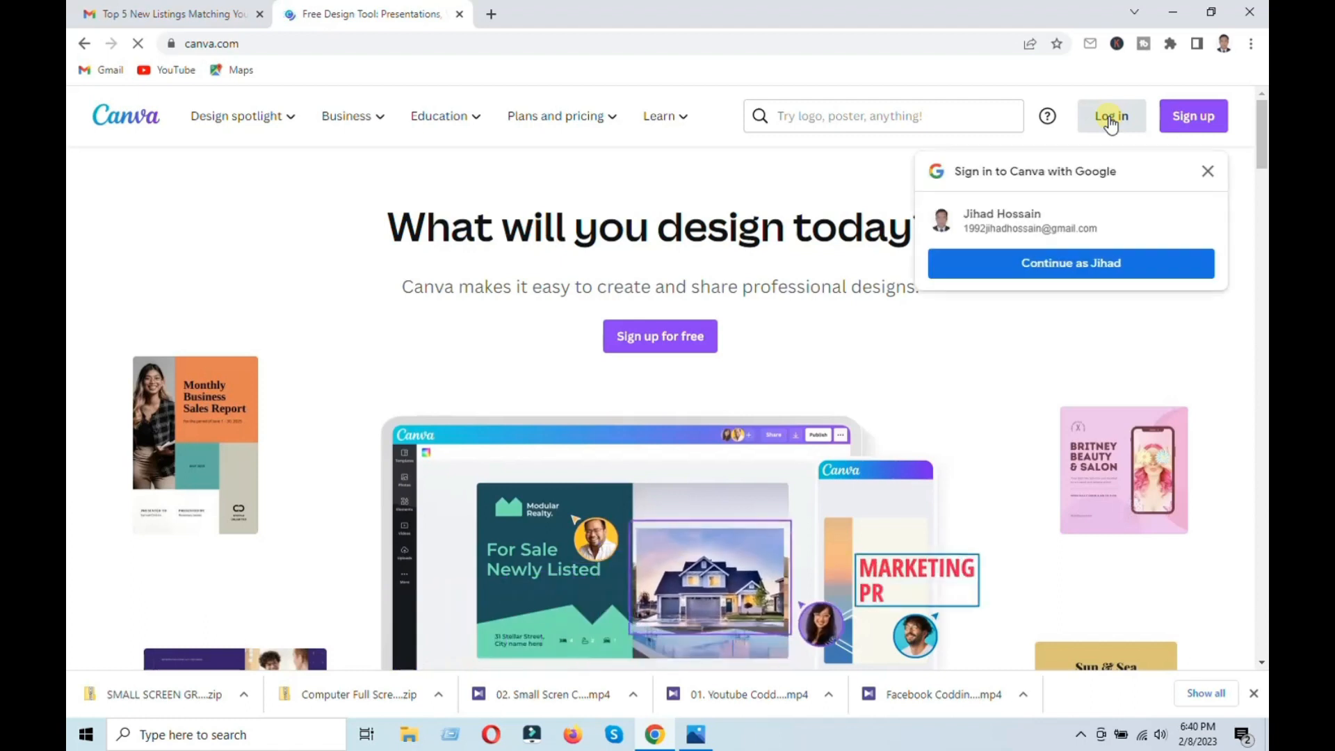
Step: Log in to Canva using Continue with Google and the listed Google account
left_click(1110, 118)
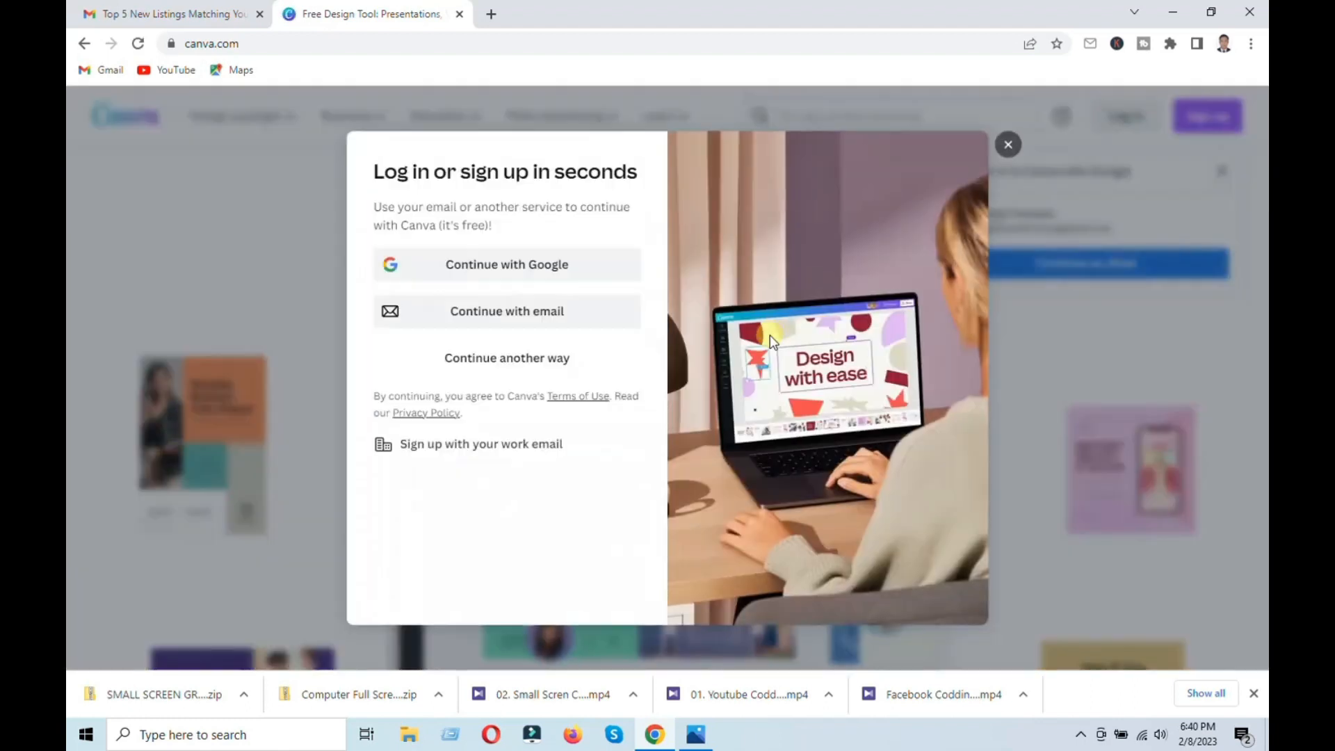
left_click(479, 272)
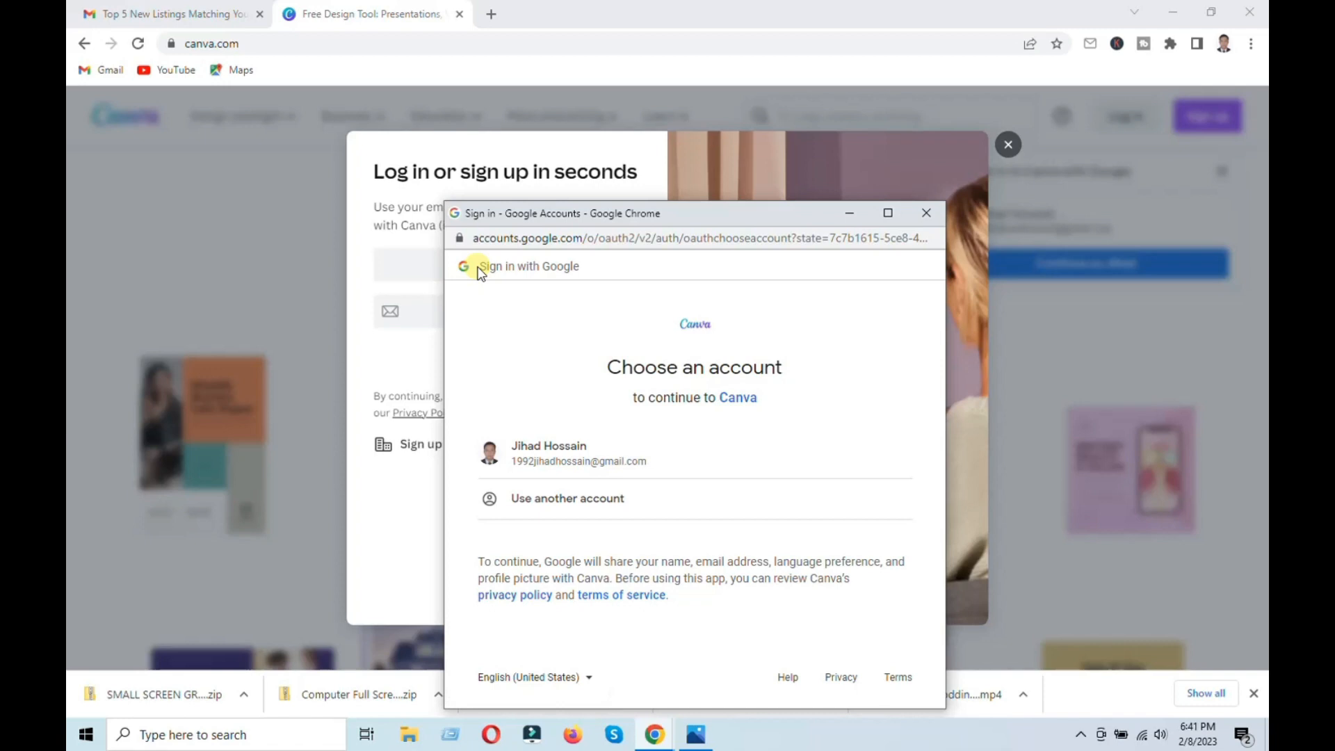
left_click(583, 463)
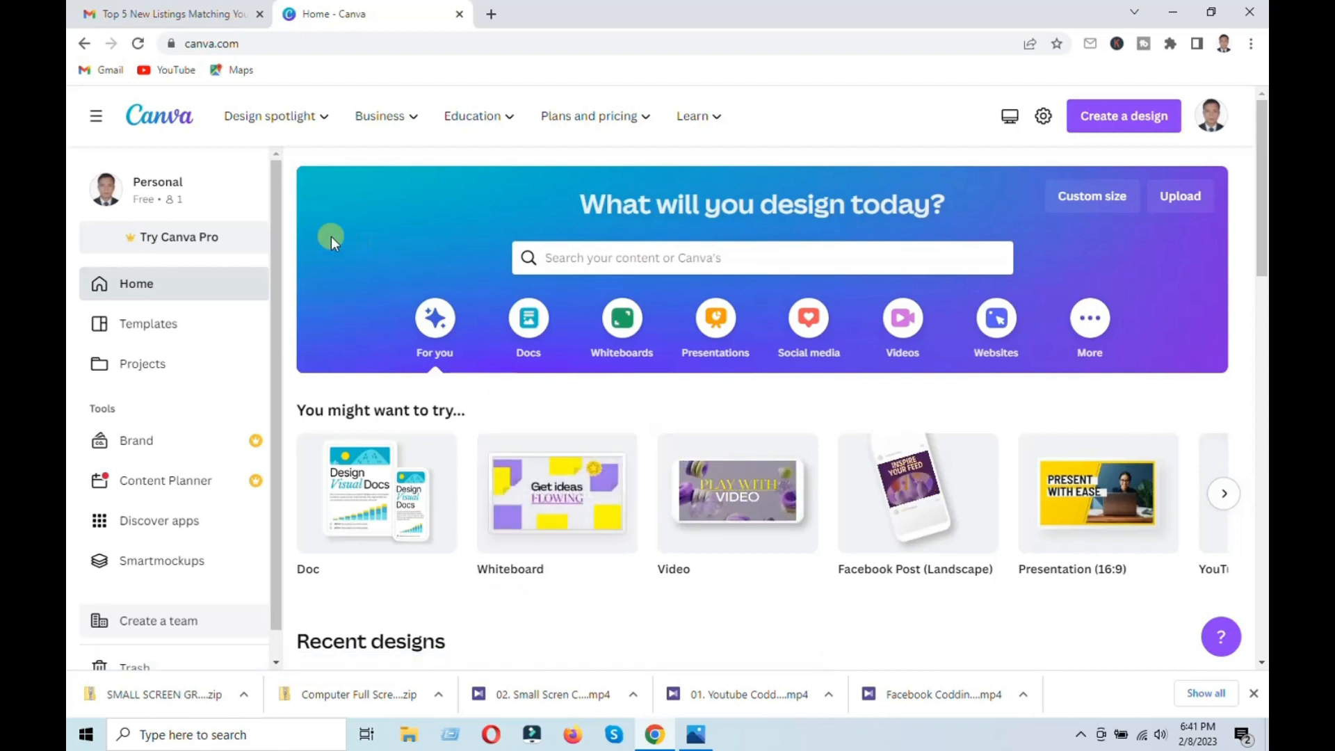
Step: Open the Video intro maker from Design spotlight and start a new YouTube intro design
mouse_move(264, 123)
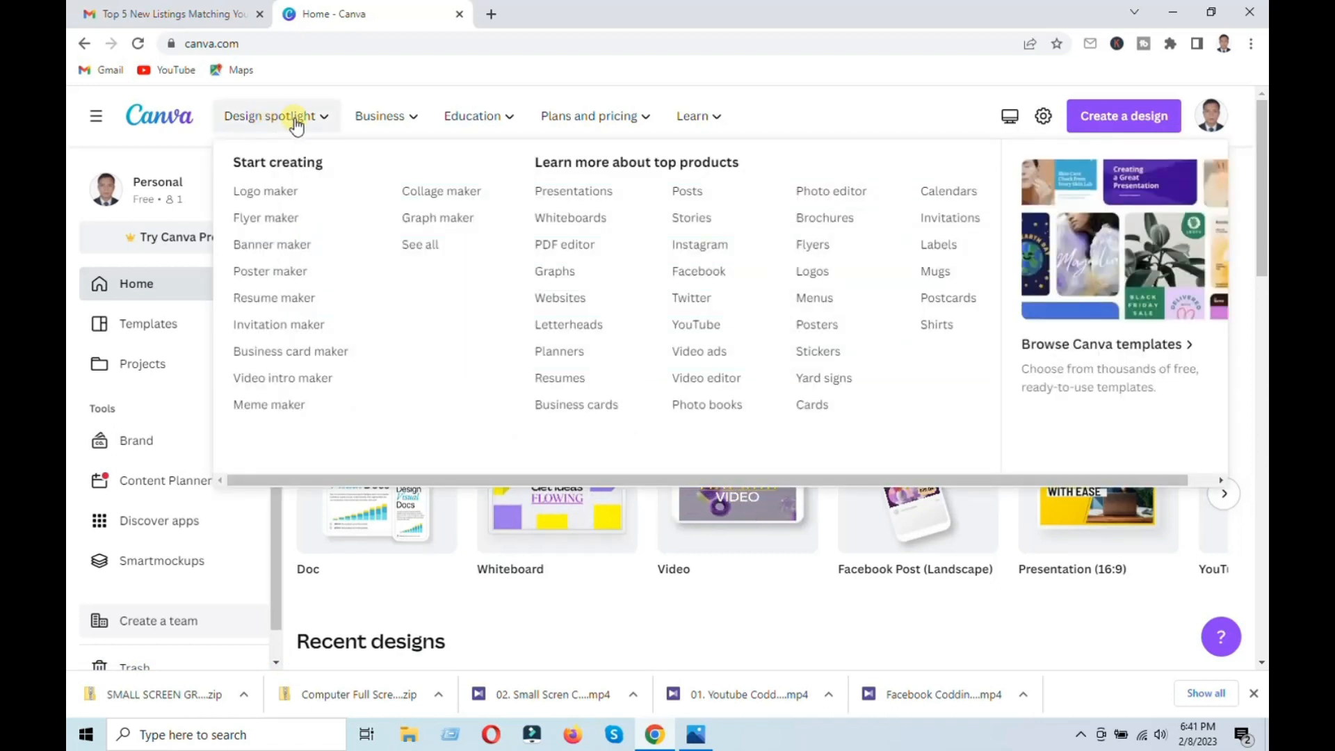
left_click(280, 379)
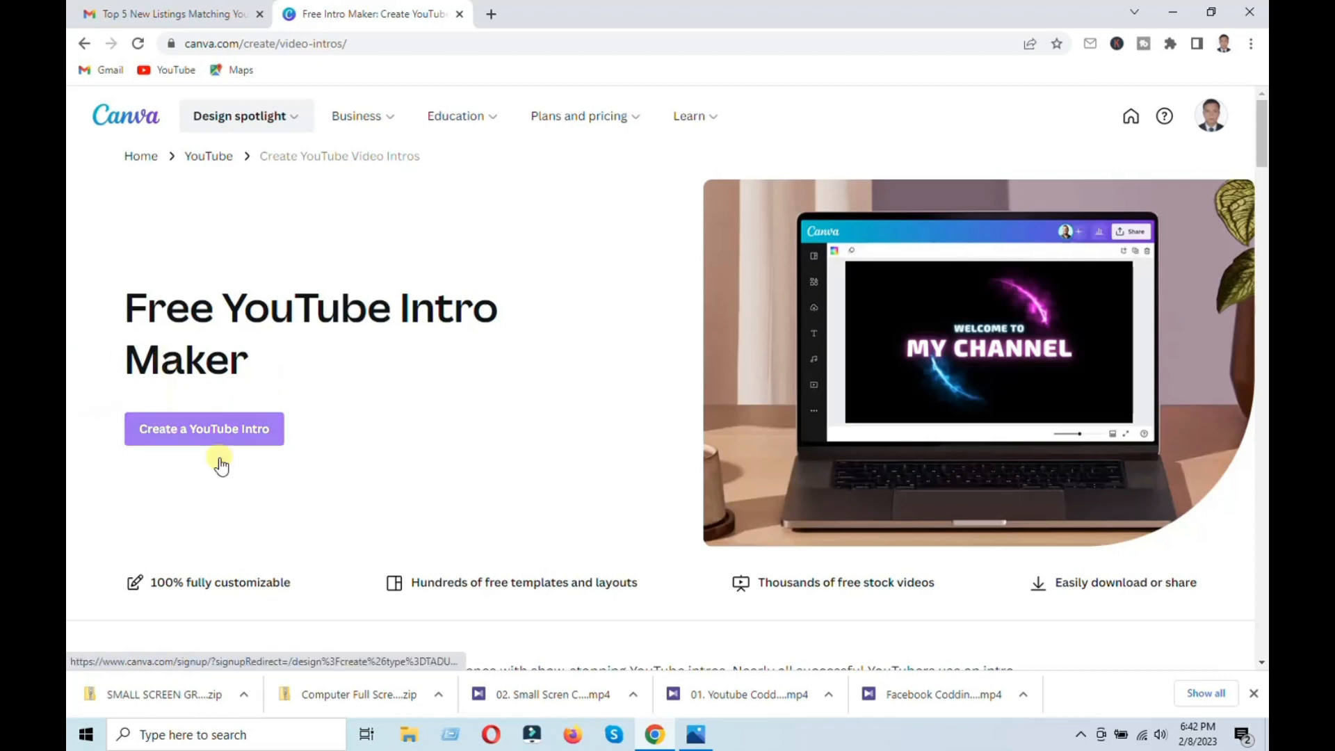
left_click(209, 438)
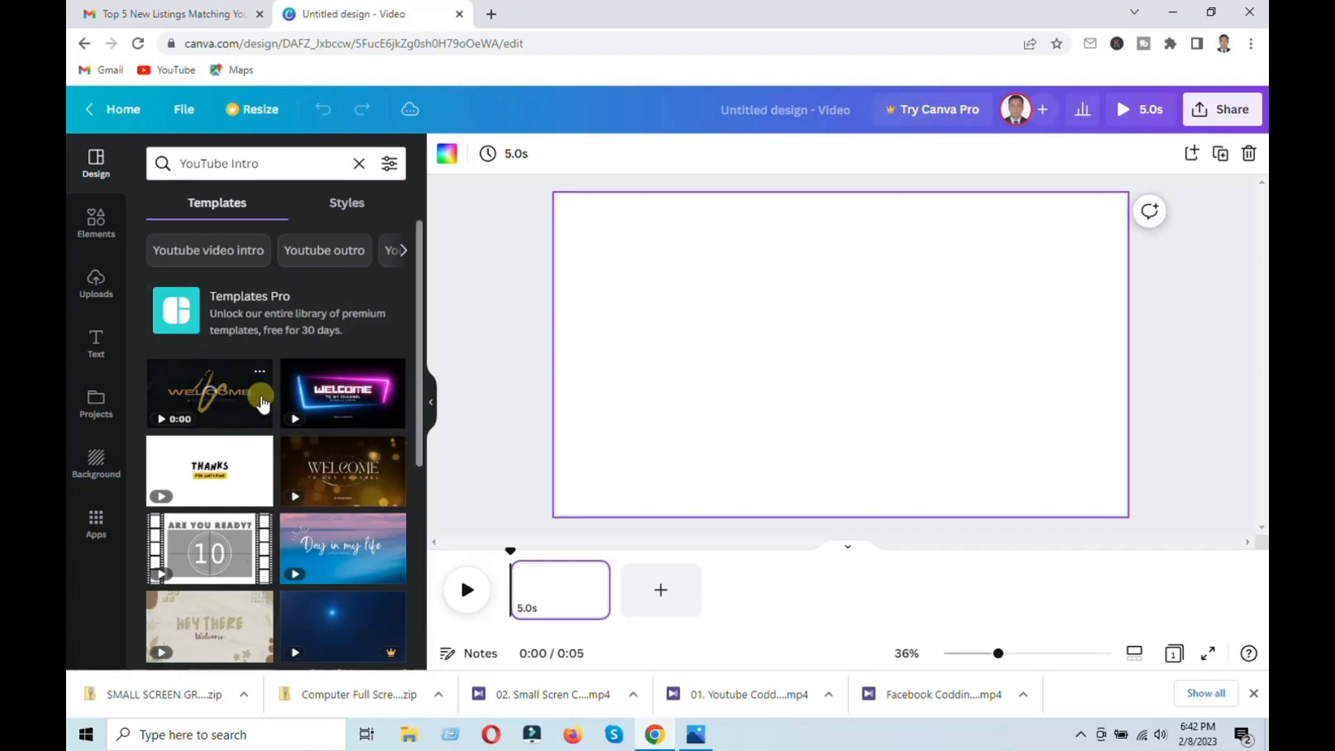
Step: Browse the YouTube Intro templates list for a suitable design
scroll(268, 490, "down", 10)
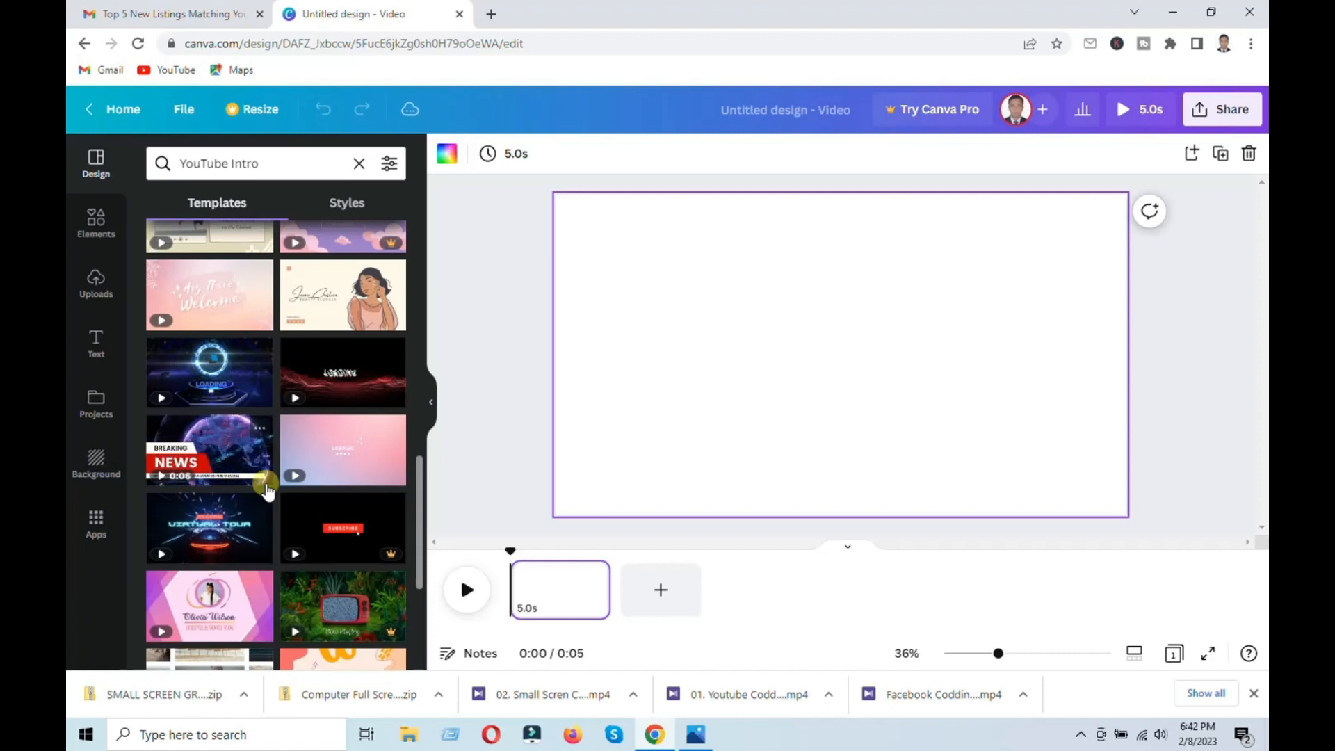
scroll(389, 410, "up", 5)
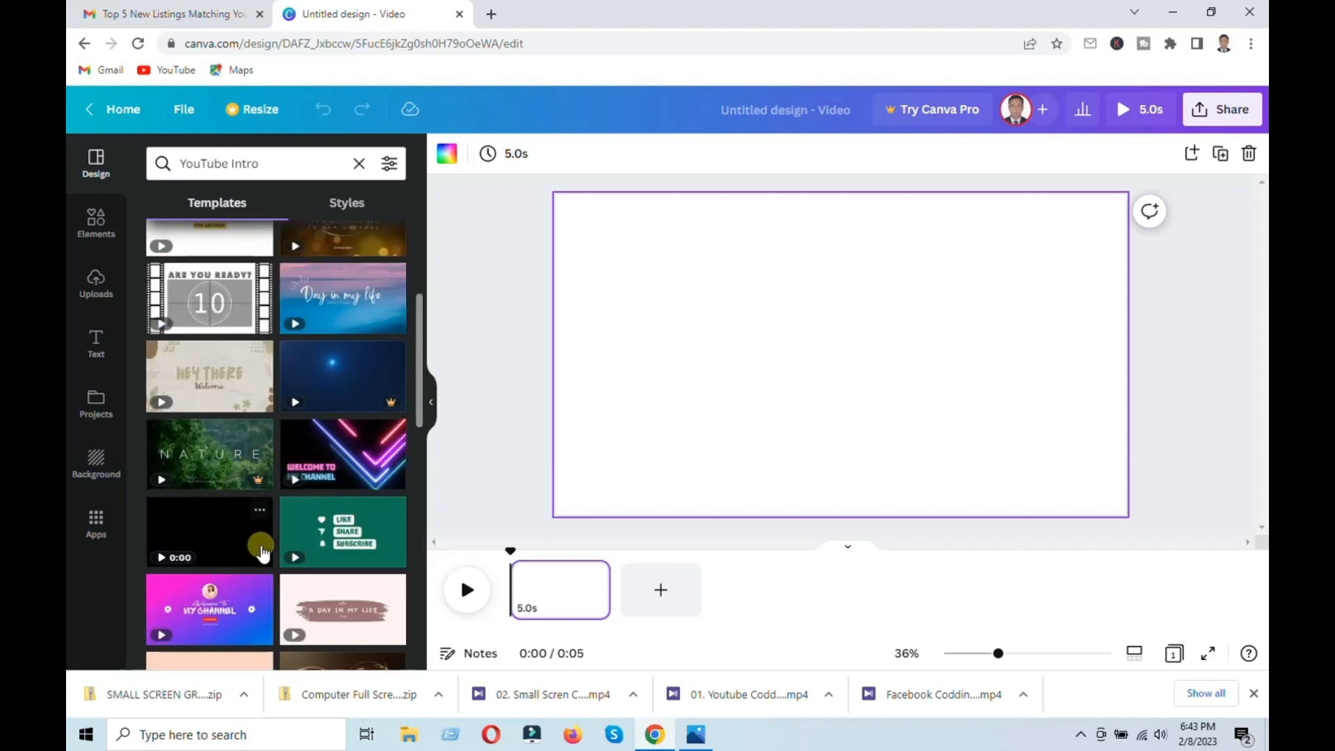
scroll(269, 556, "down", 1)
scroll(270, 556, "down", 2)
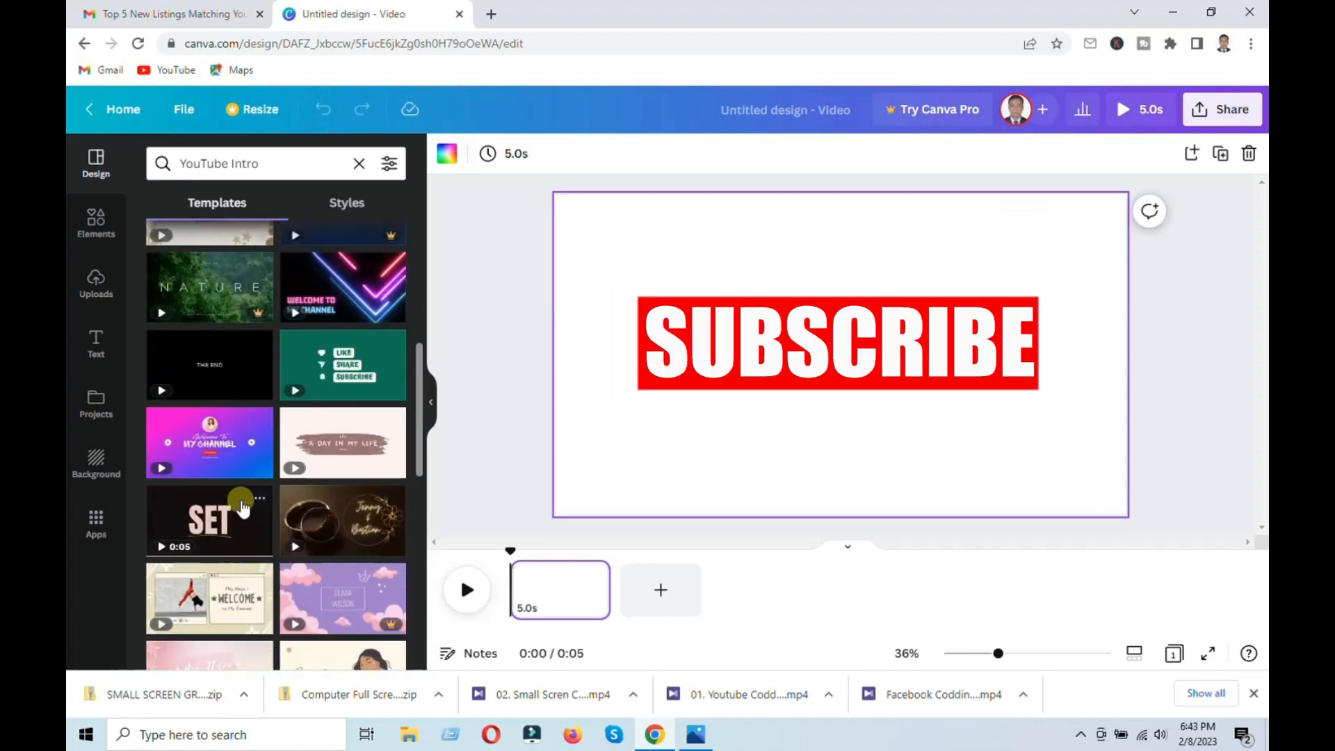
left_click(241, 505)
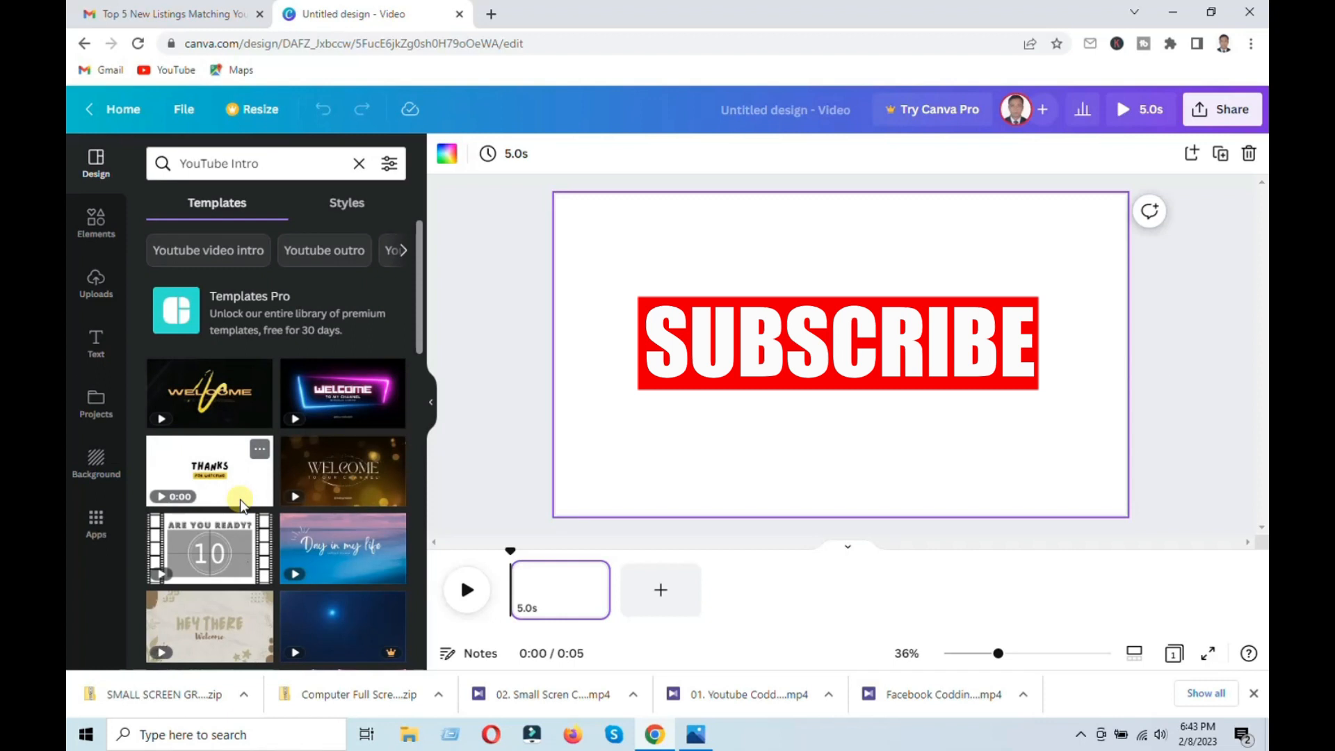
scroll(241, 504, "down", 1)
scroll(242, 508, "down", 2)
scroll(241, 507, "down", 1)
scroll(241, 508, "down", 1)
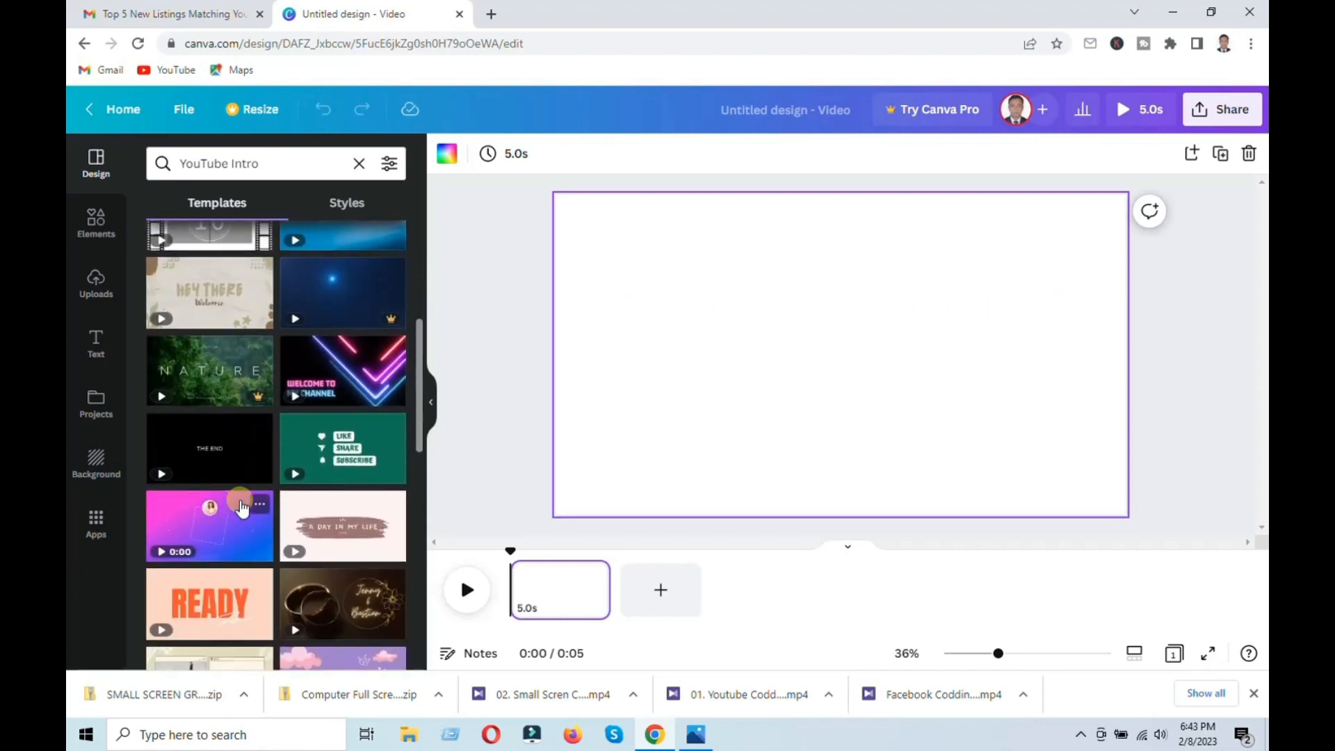
scroll(241, 507, "down", 1)
scroll(242, 507, "down", 1)
scroll(241, 507, "down", 1)
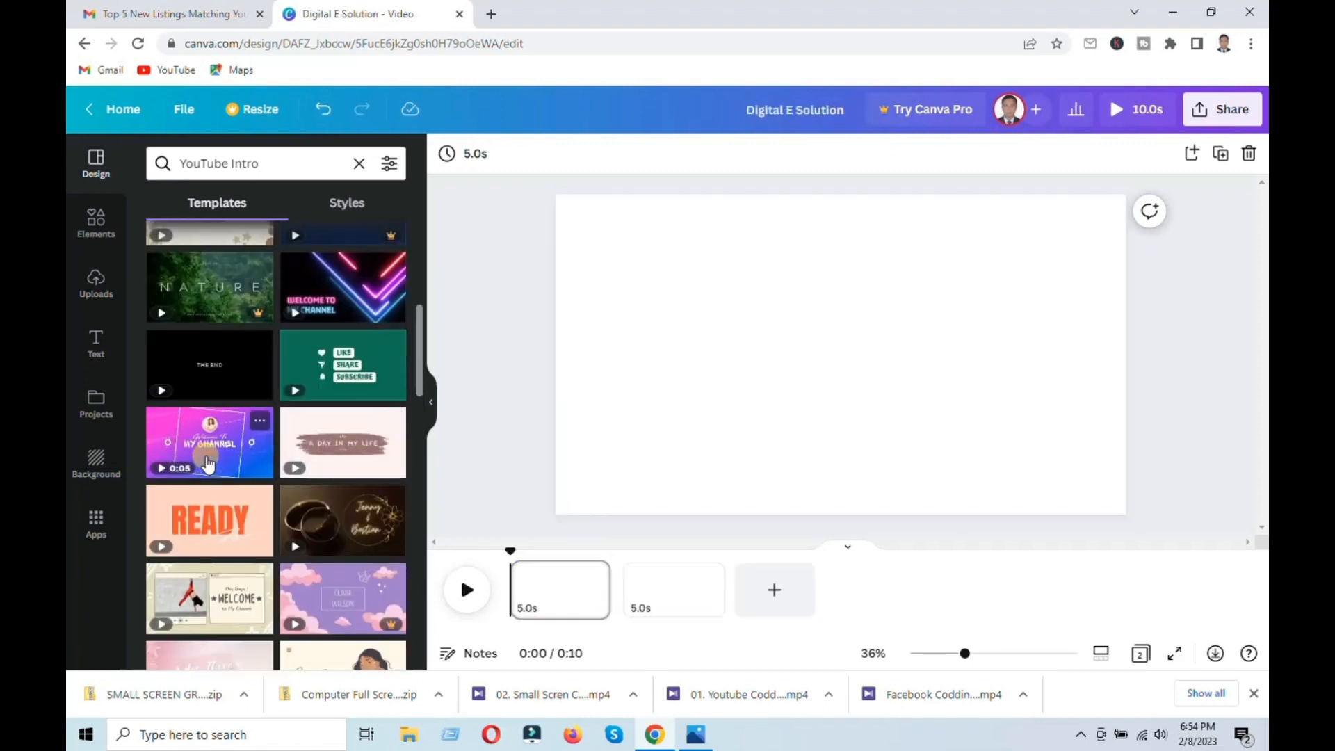
Step: Apply the pink-to-blue Welcome To My Channel template to the first page and start its preview
left_click(208, 464)
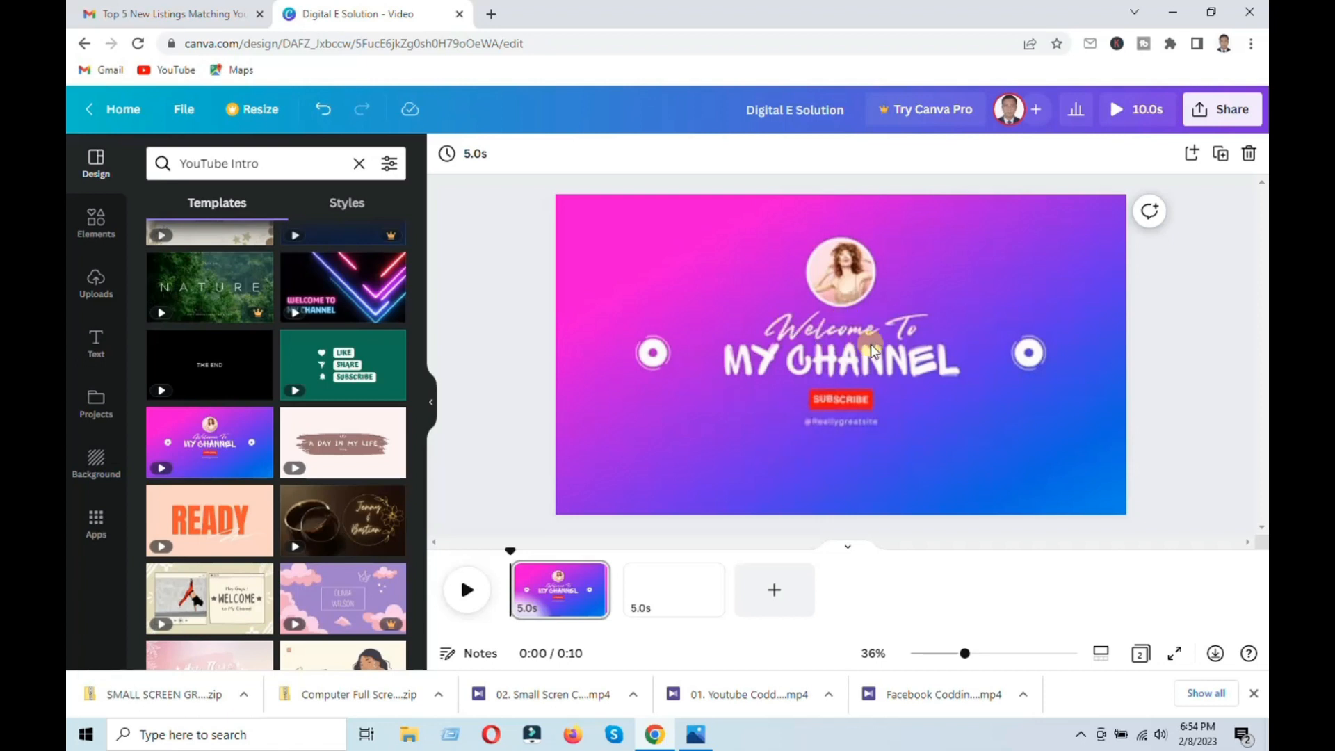
left_click(471, 595)
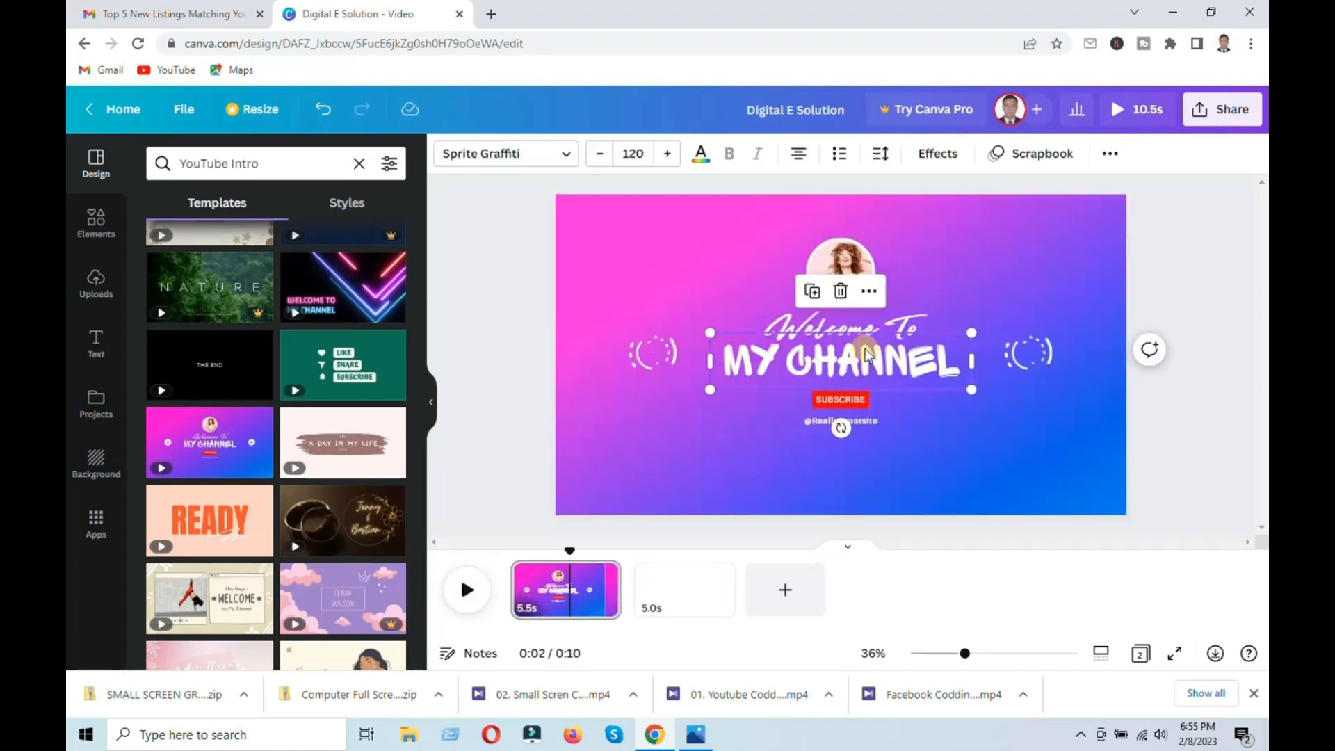
Step: Replace the main heading text with Digital E Solution
double_click(861, 366)
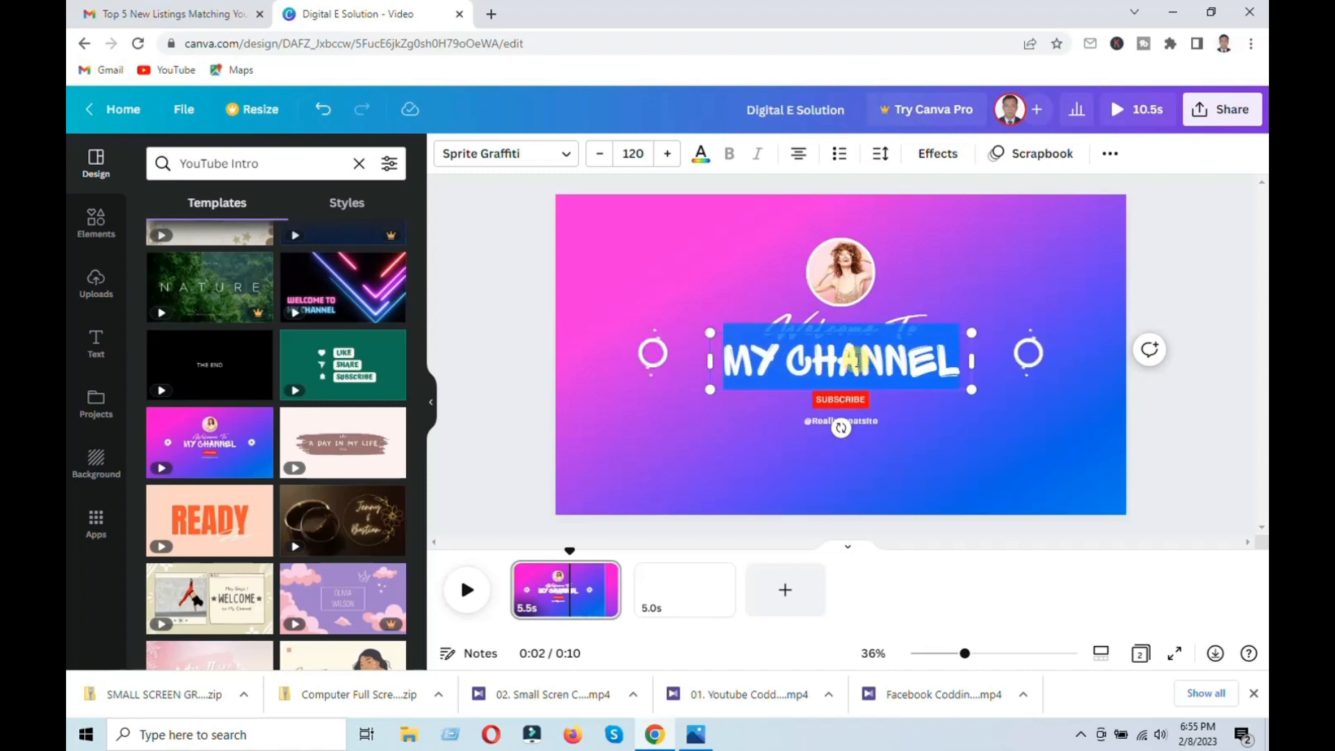
double_click(857, 359)
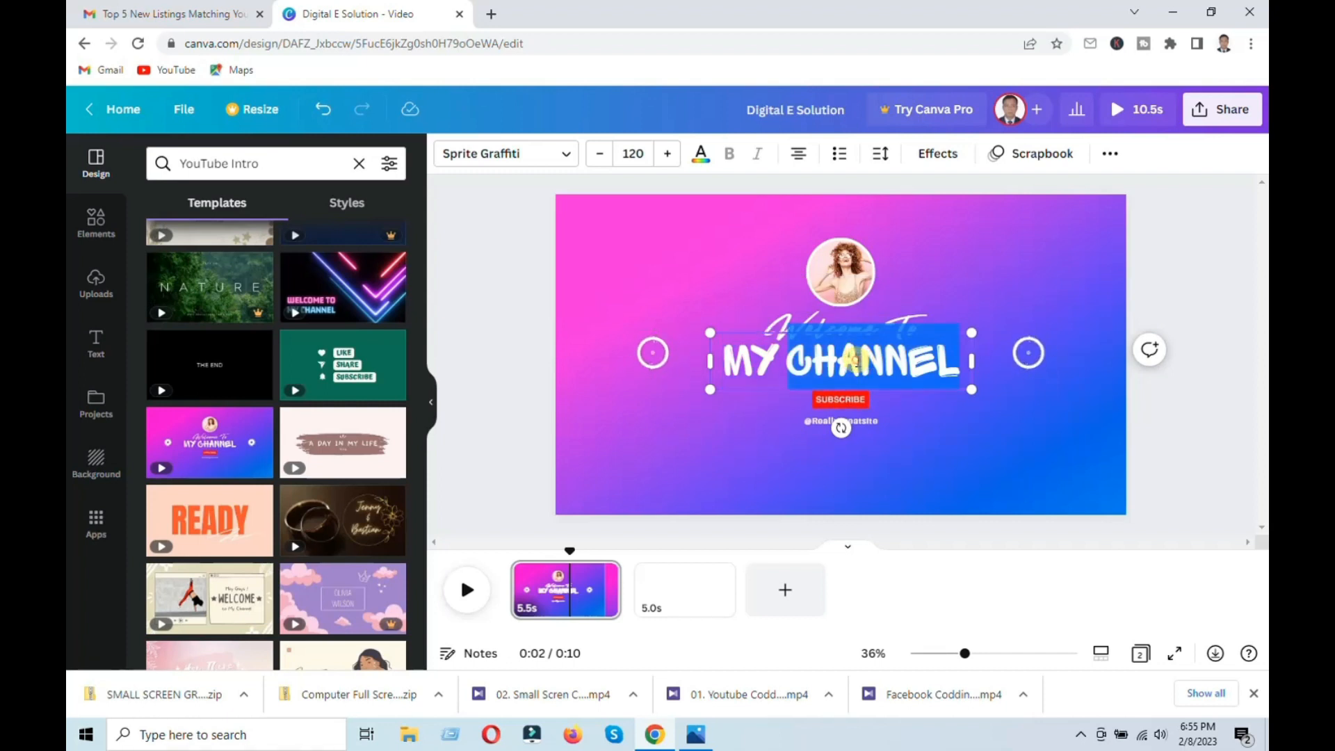
left_click(944, 358)
left_click(970, 362)
key("BackSpace")
key("BackSpace")
key("BackSpace")
key("BackSpace")
key("BackSpace")
key("BackSpace")
key("BackSpace")
key("BackSpace")
key("BackSpace")
key("BackSpace")
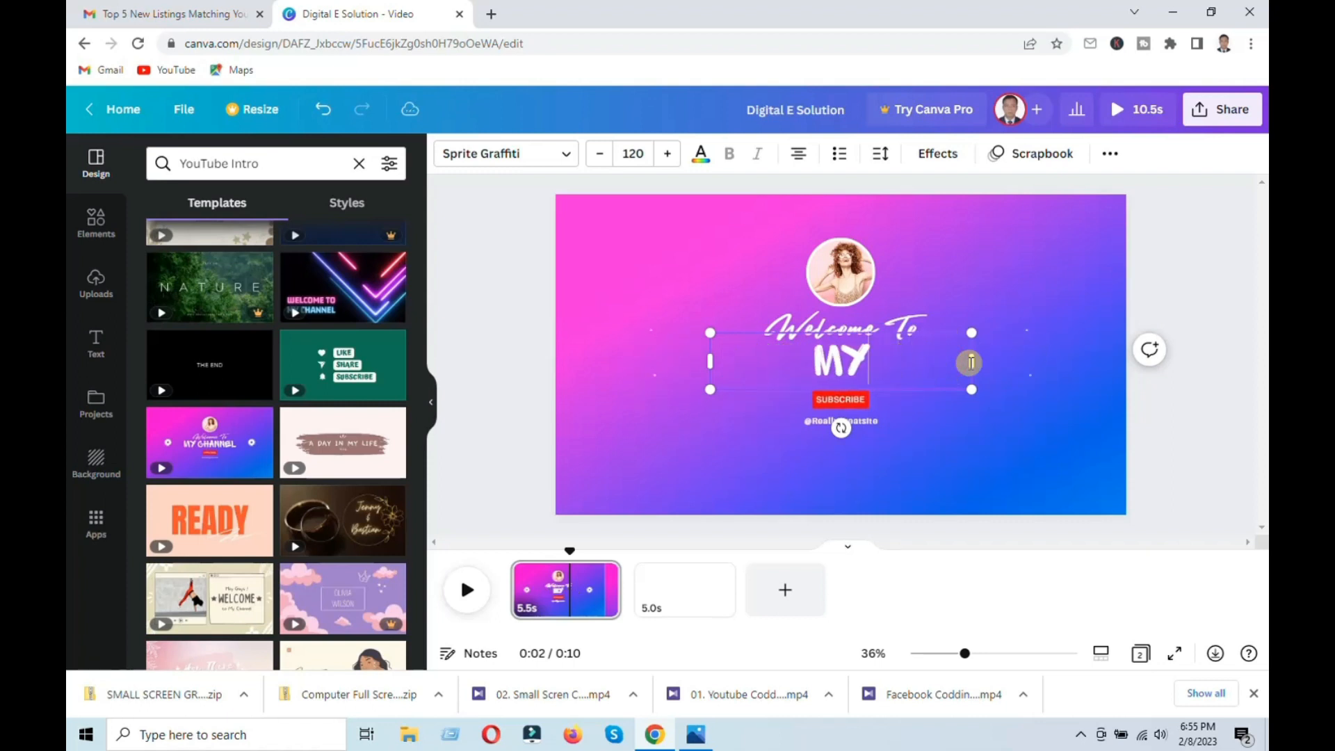
type("Digital E Soluti")
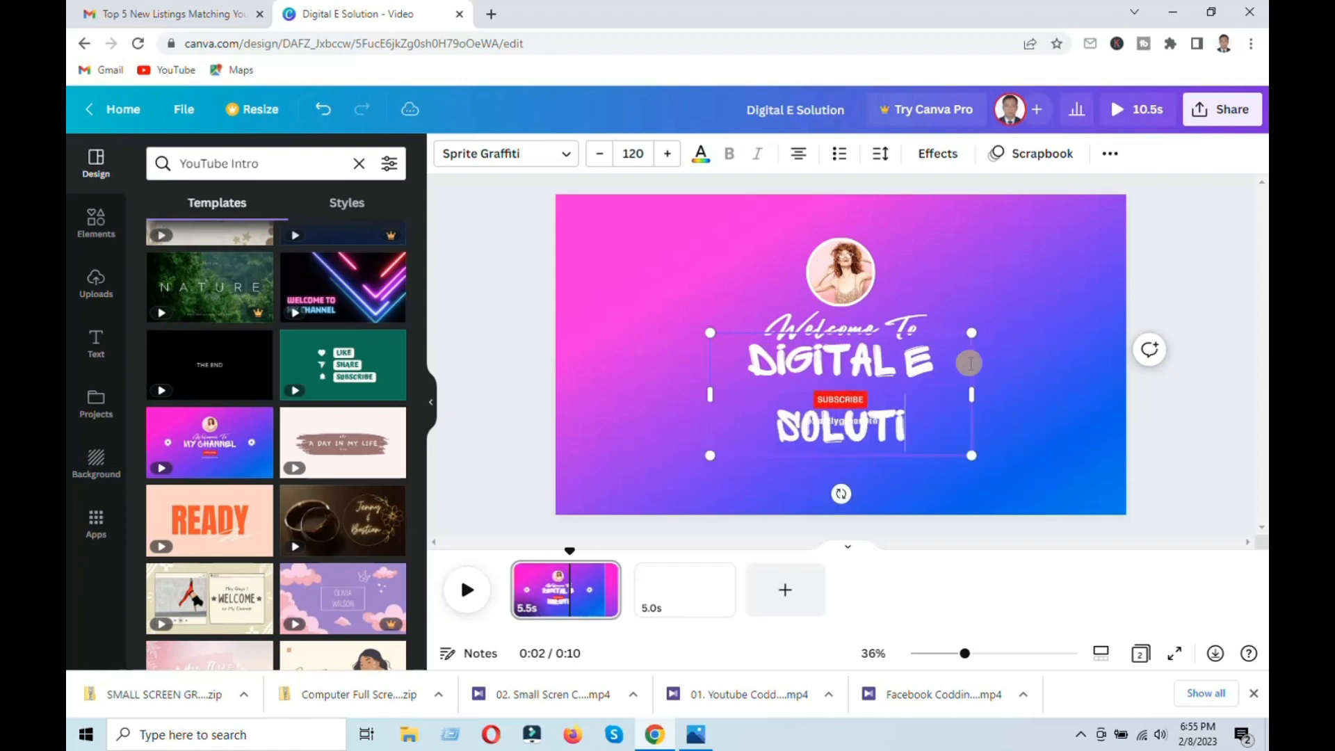
type("on")
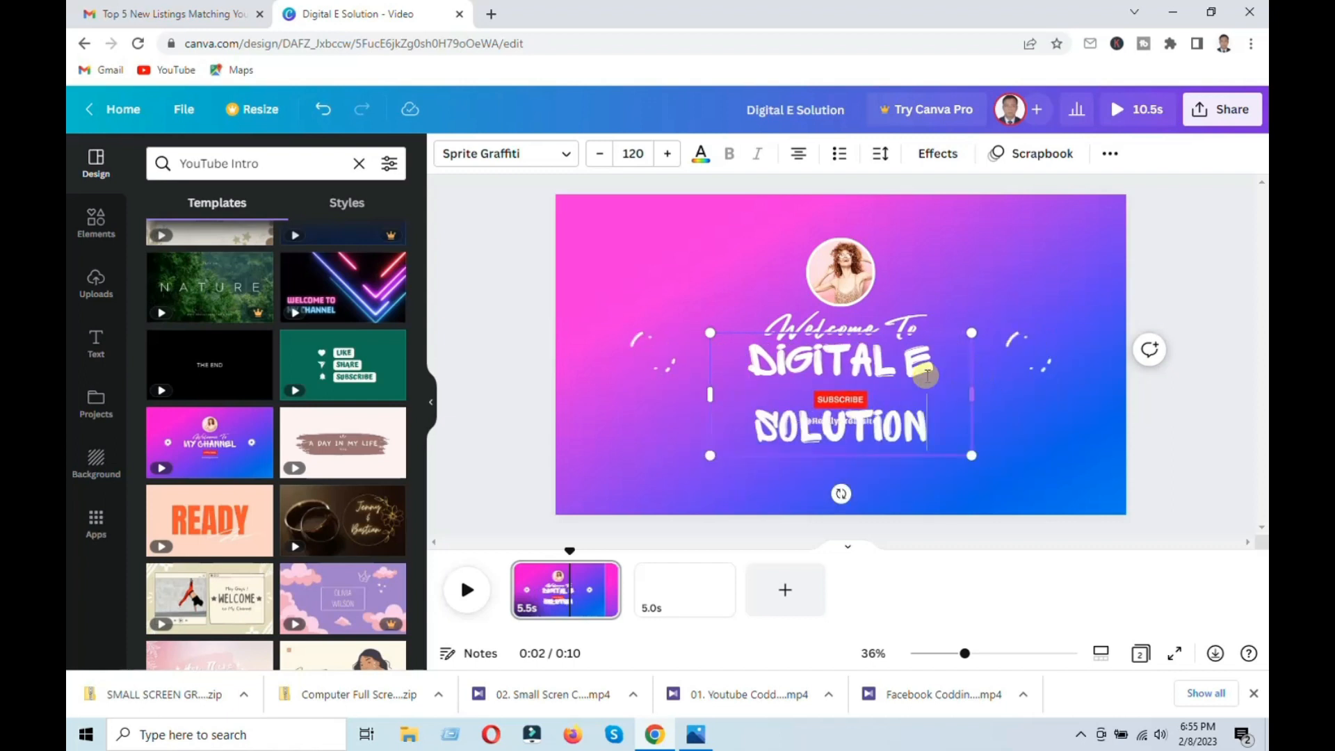
Step: Widen the heading text box so Digital E Solution sits on a single line, then deselect it
left_click_drag(976, 392, 993, 389)
double_click(930, 410)
left_click(930, 410)
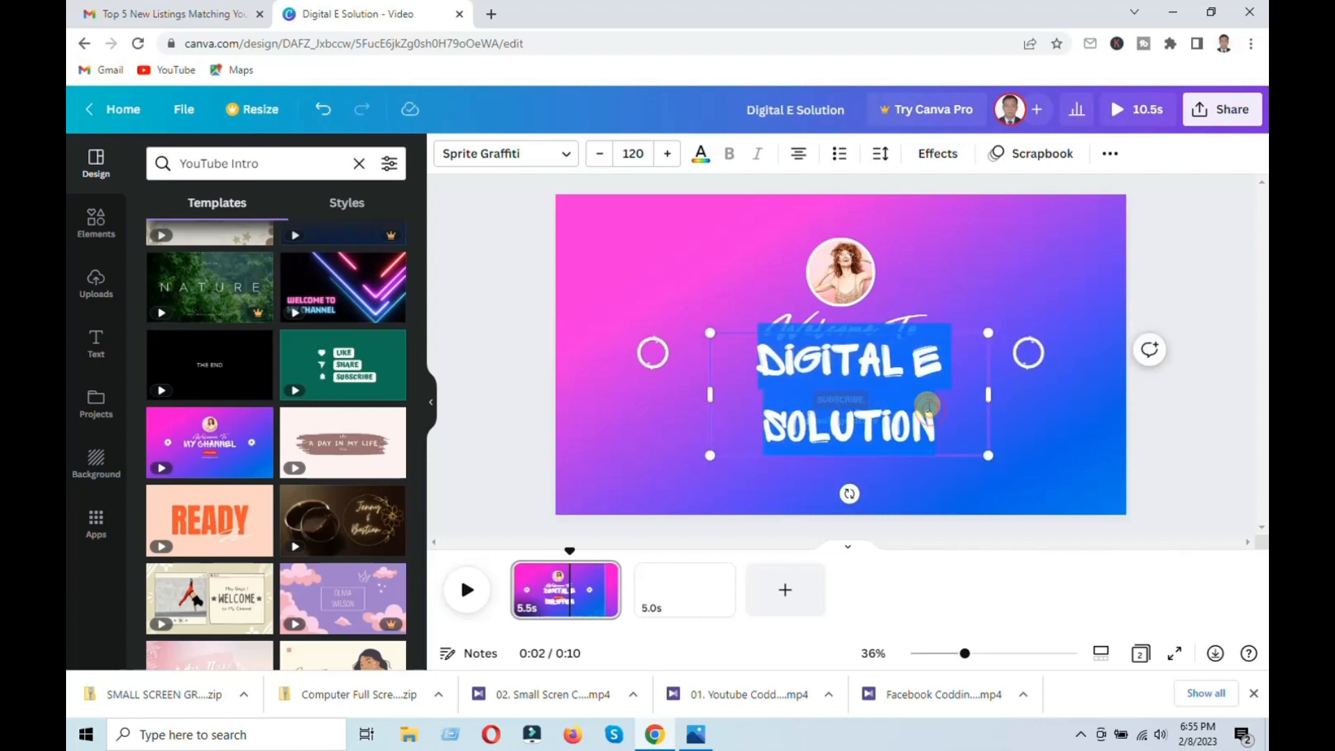
left_click_drag(602, 156, 604, 159)
mouse_move(1011, 376)
left_mouse_down()
mouse_move(1014, 357)
mouse_move(999, 374)
left_mouse_up()
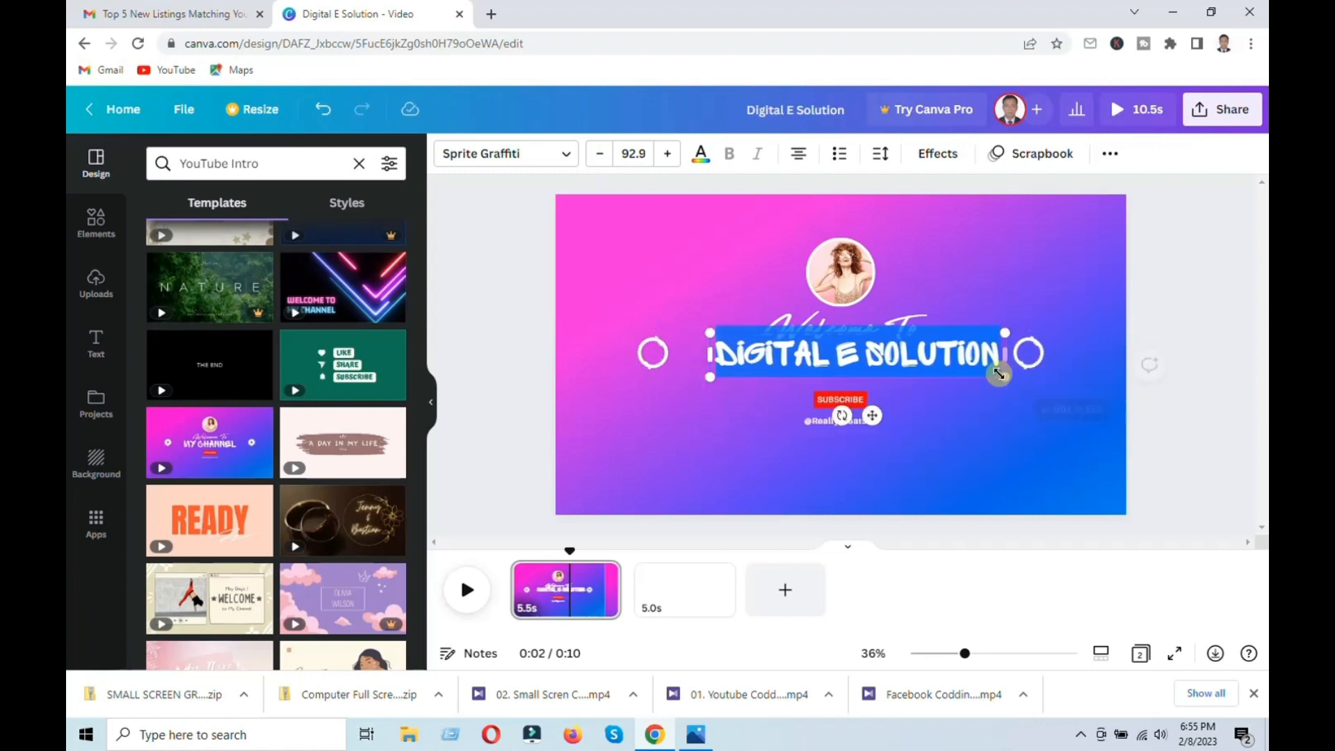
left_click_drag(874, 416, 872, 435)
left_click(1002, 447)
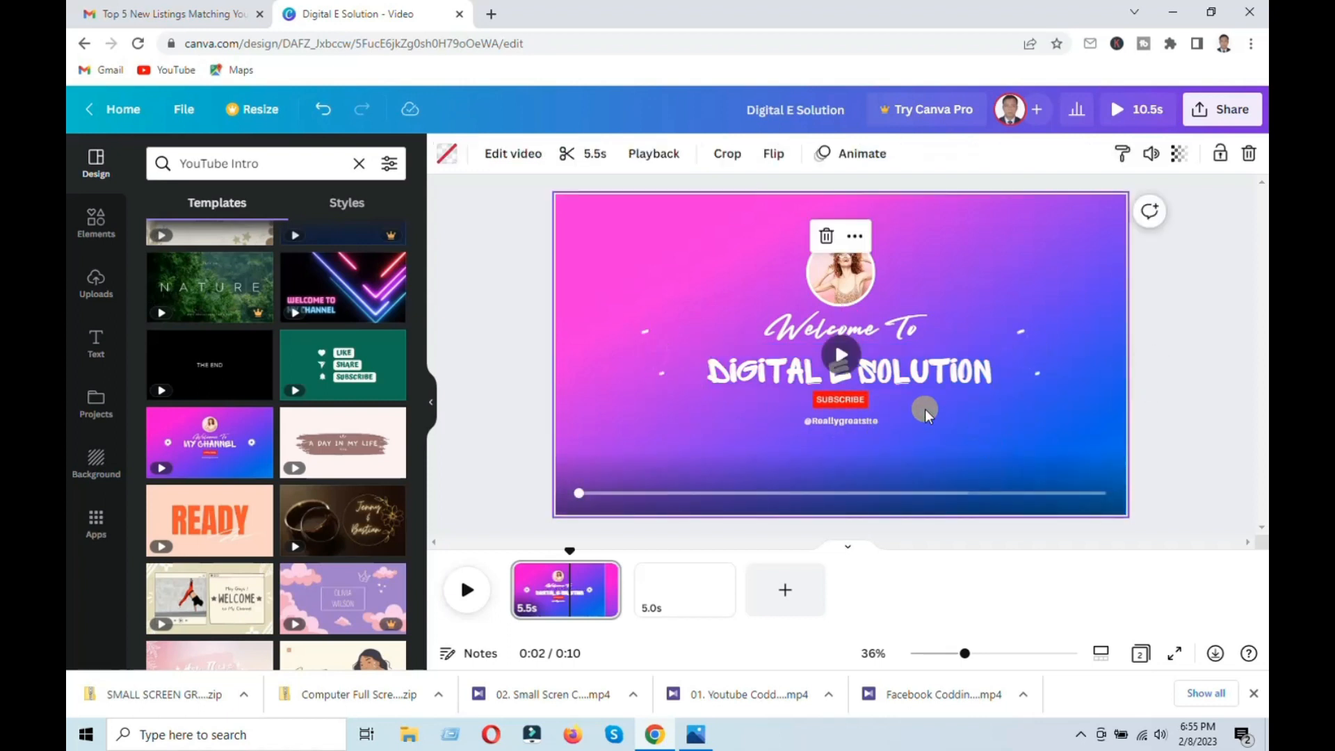
Step: Nudge the heading slightly and play the page preview
left_click(911, 379)
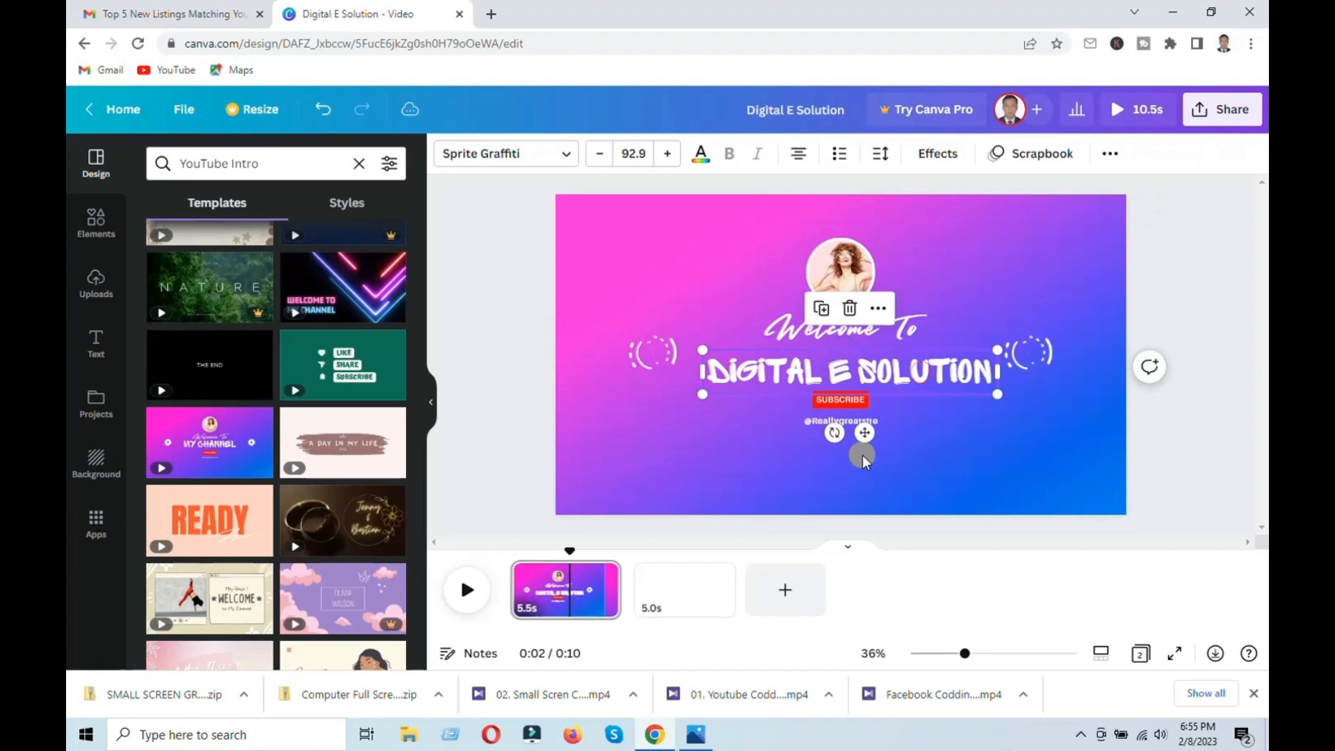
left_click_drag(864, 430, 863, 427)
left_click(467, 590)
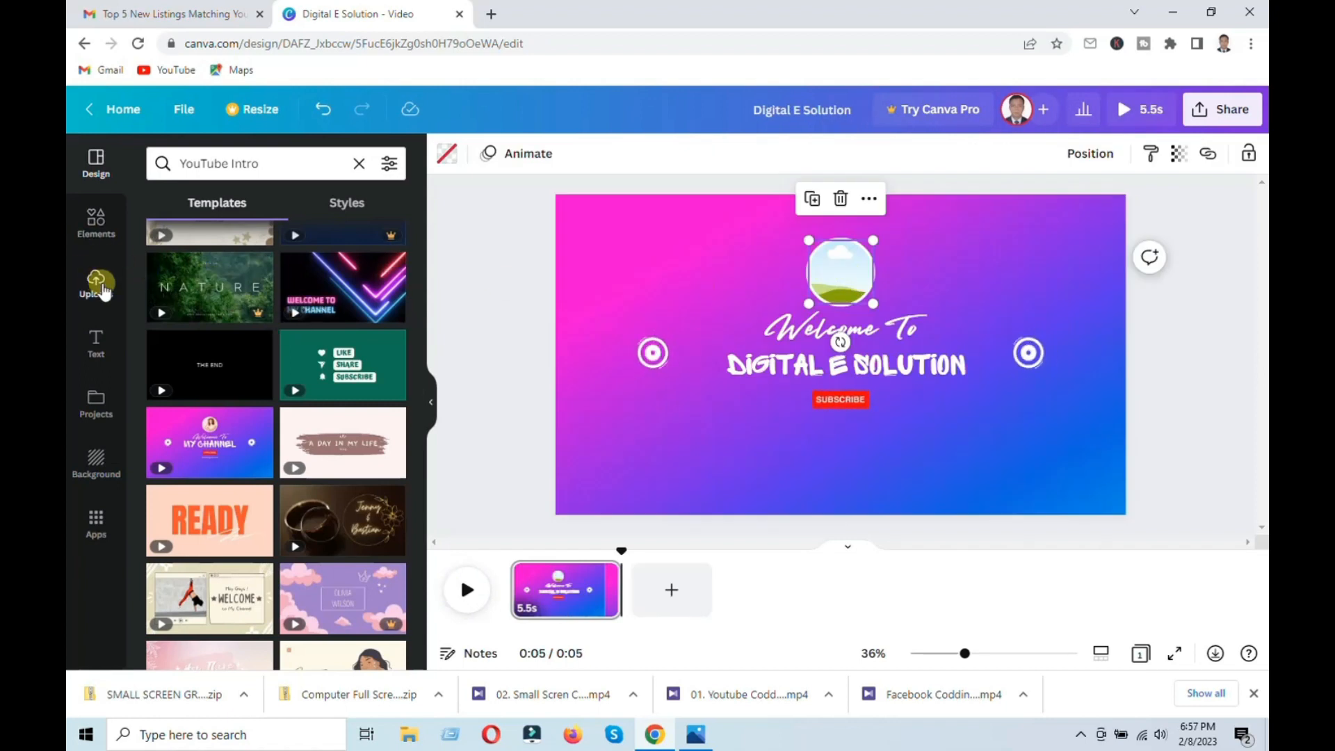
Step: Open Elements, scroll to Photos and add the portrait photo of a woman to the canvas
left_click(95, 221)
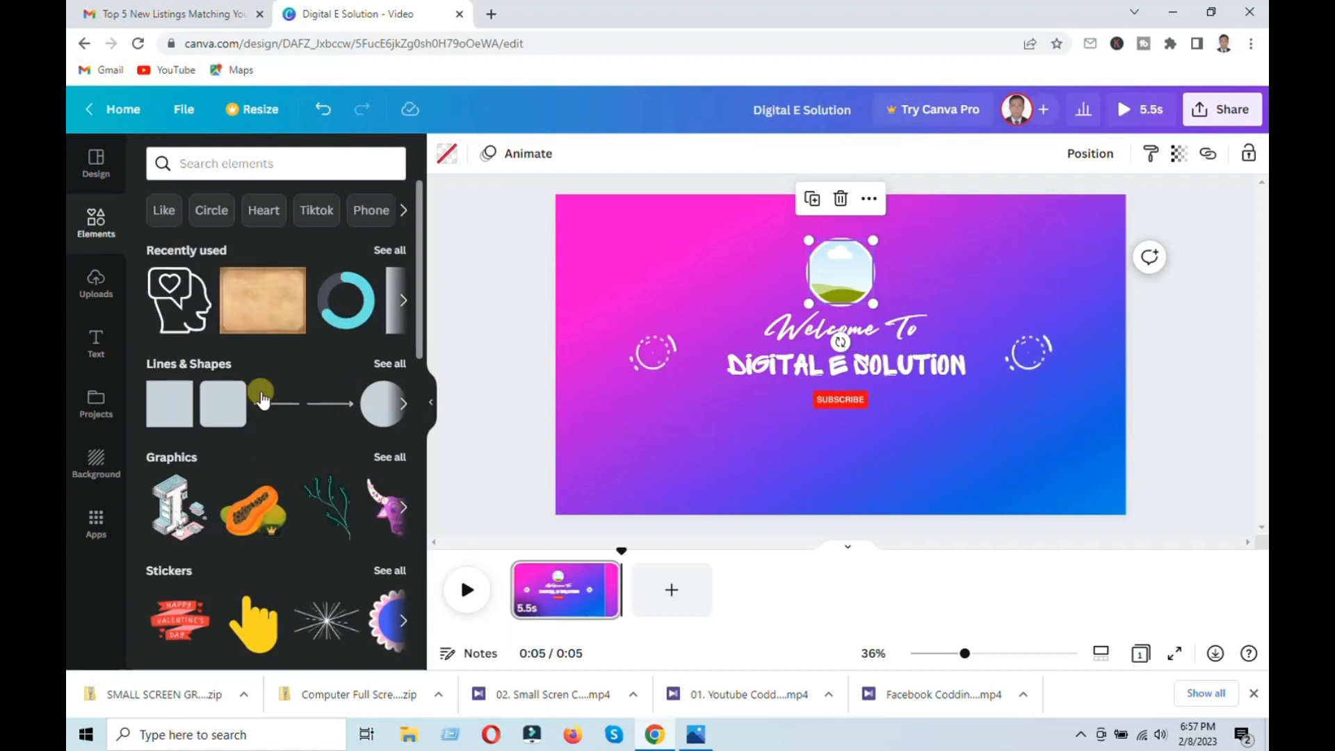
scroll(234, 465, "down", 6)
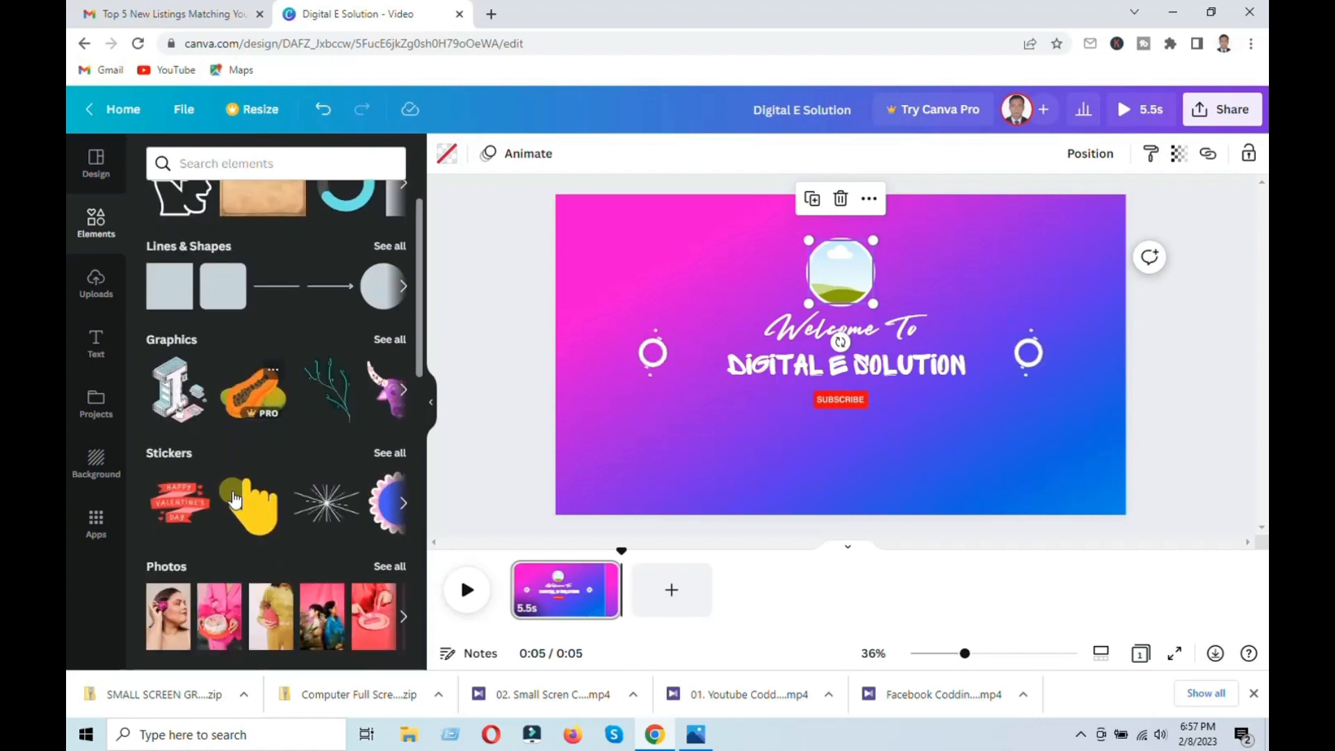
scroll(236, 490, "up", 6)
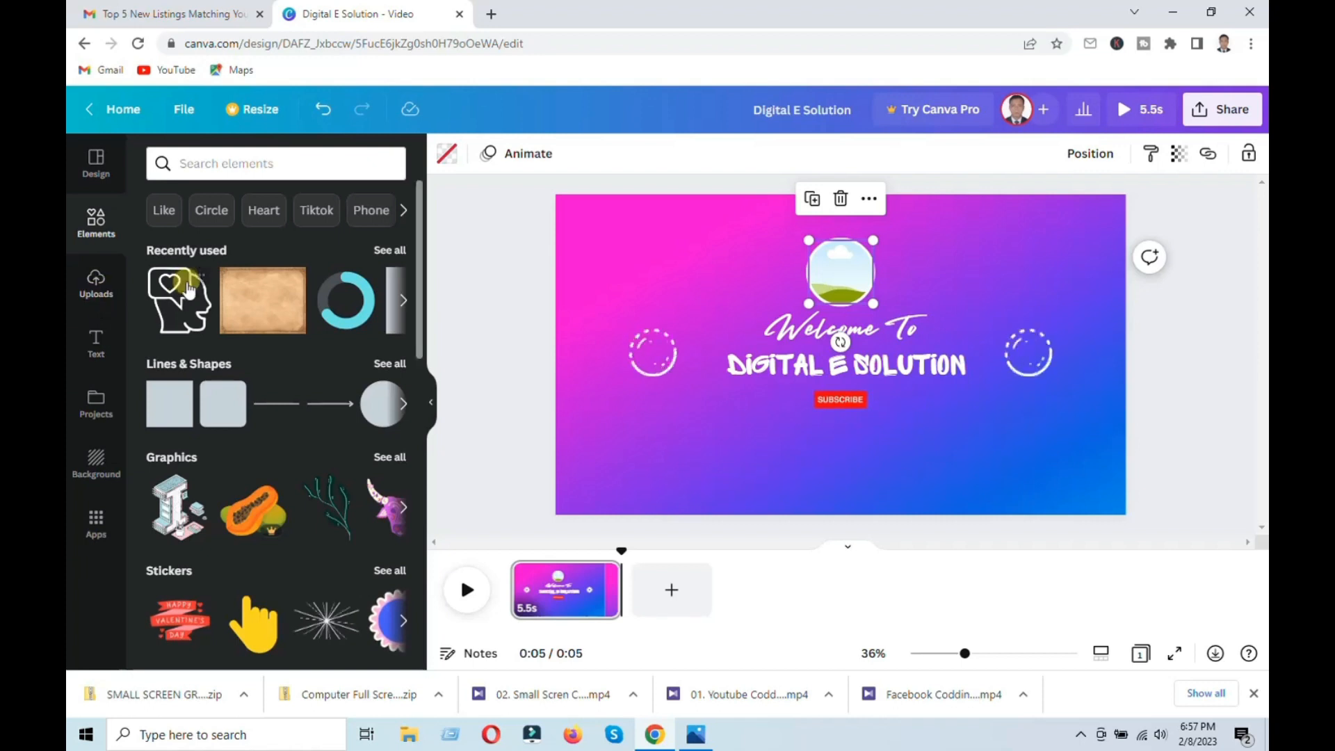
scroll(246, 400, "down", 1)
scroll(247, 400, "down", 3)
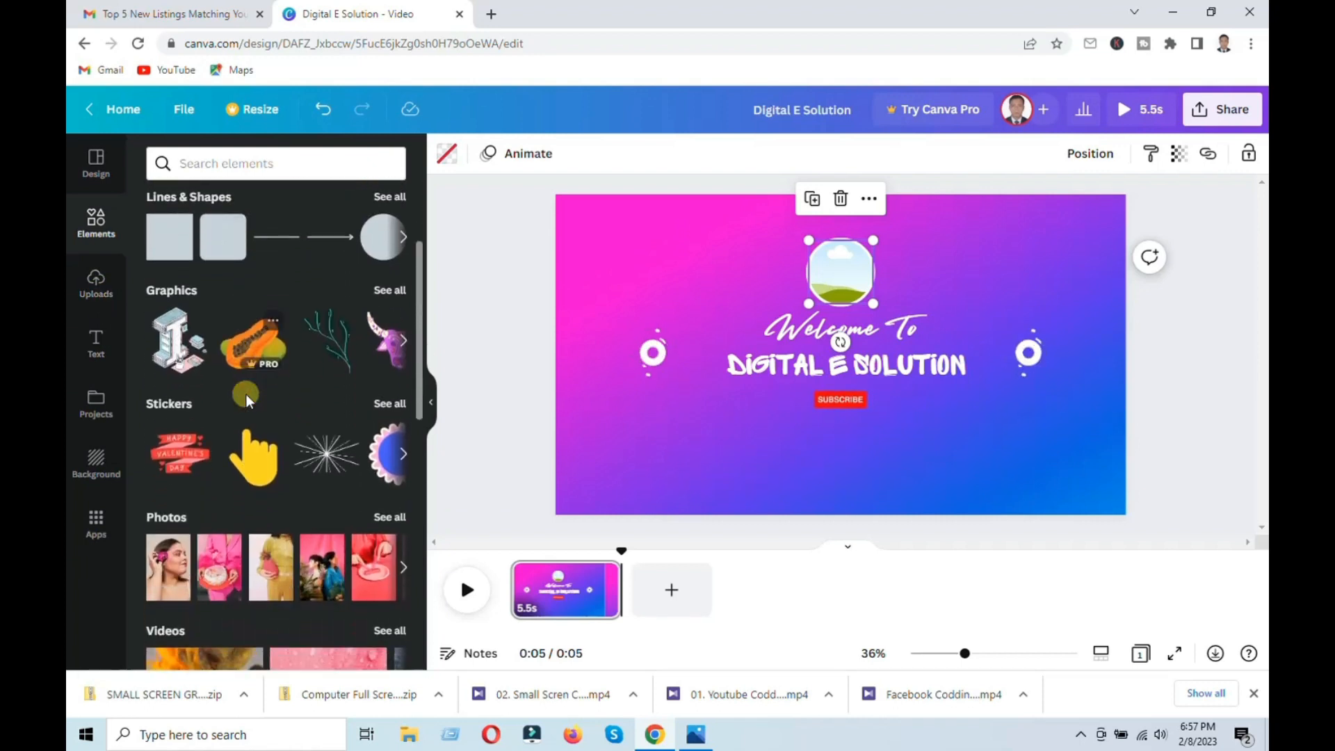
scroll(248, 401, "down", 5)
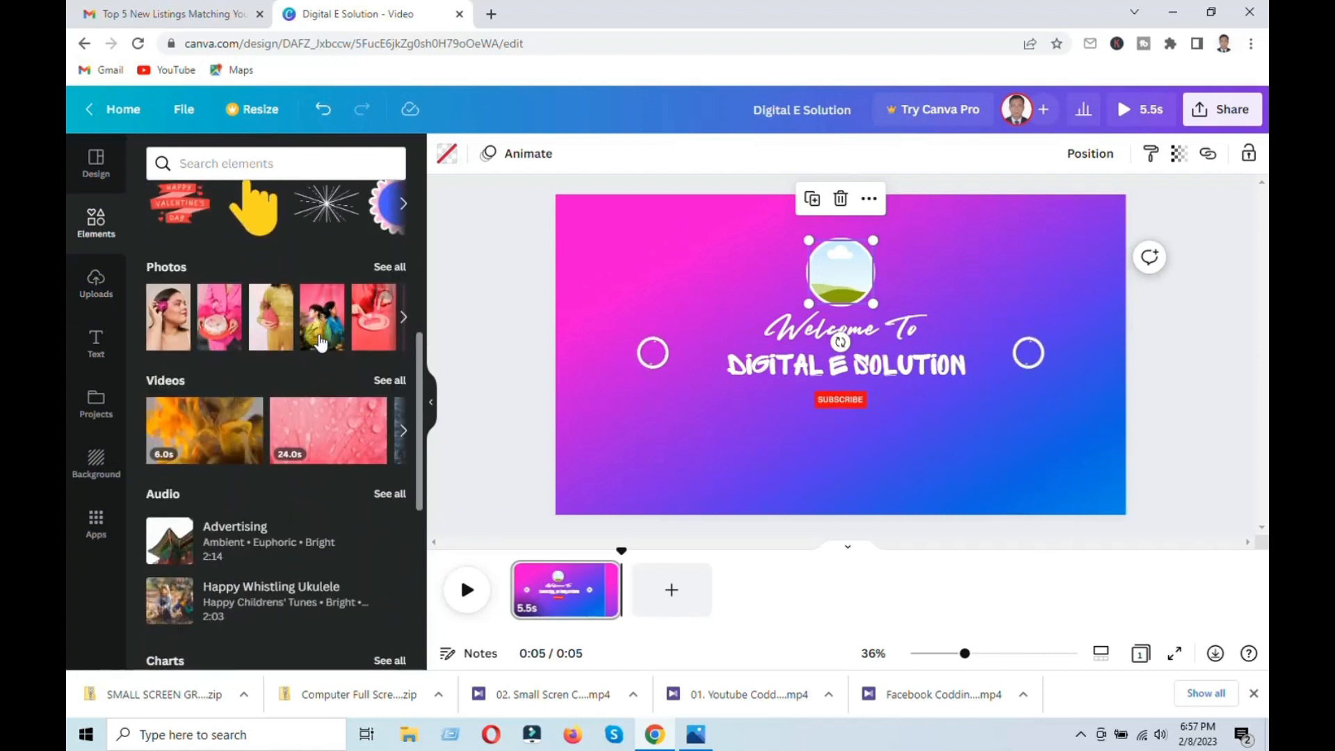
left_click(170, 331)
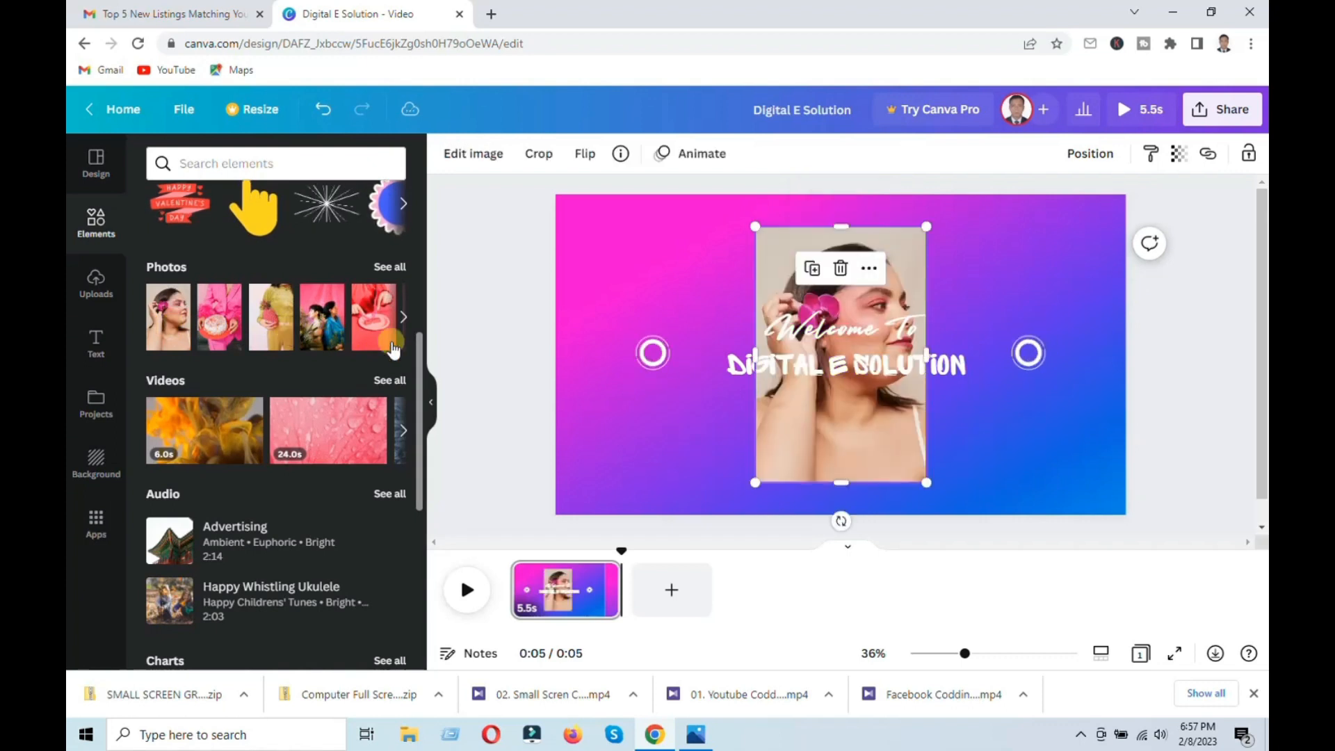
Step: Shrink the woman's photo and fit it into the circular frame above the Welcome To heading
left_click_drag(840, 481, 841, 304)
left_click_drag(927, 265, 834, 382)
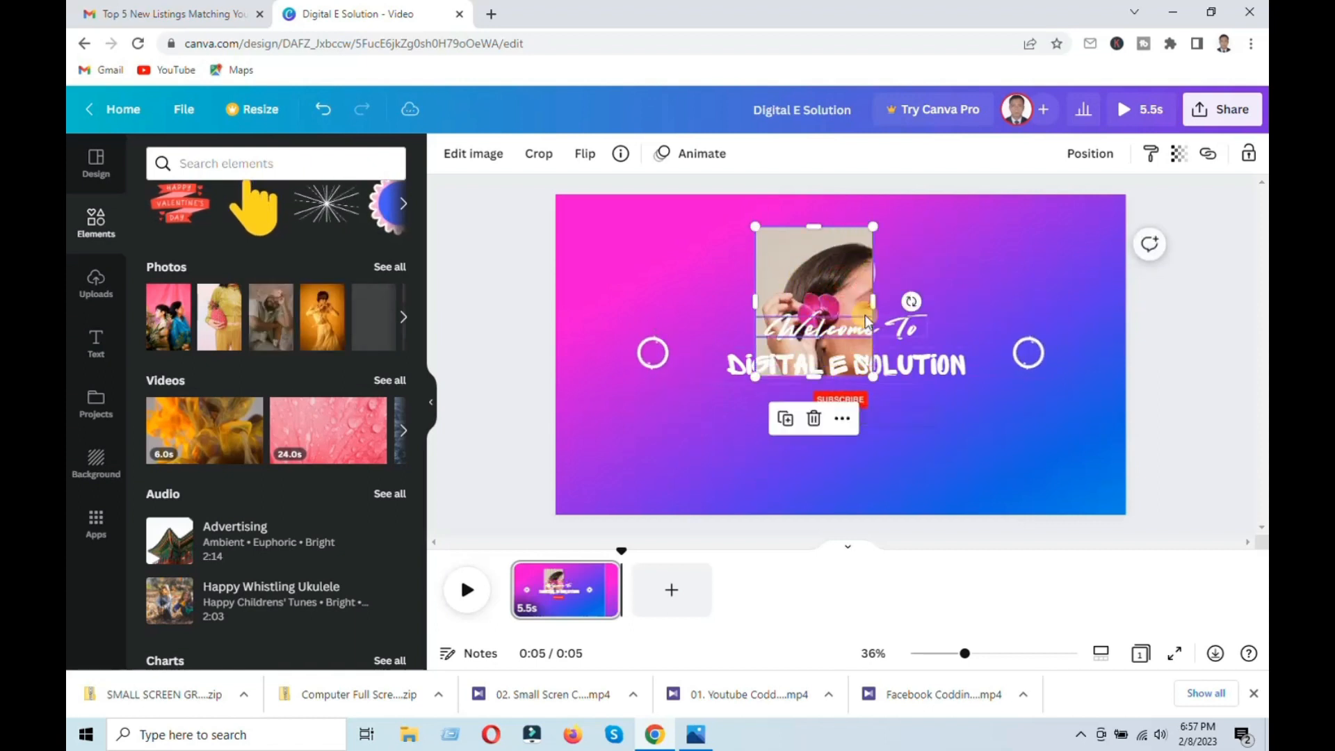
left_click_drag(874, 303, 970, 303)
left_click_drag(866, 376, 904, 469)
left_click_drag(755, 471, 865, 344)
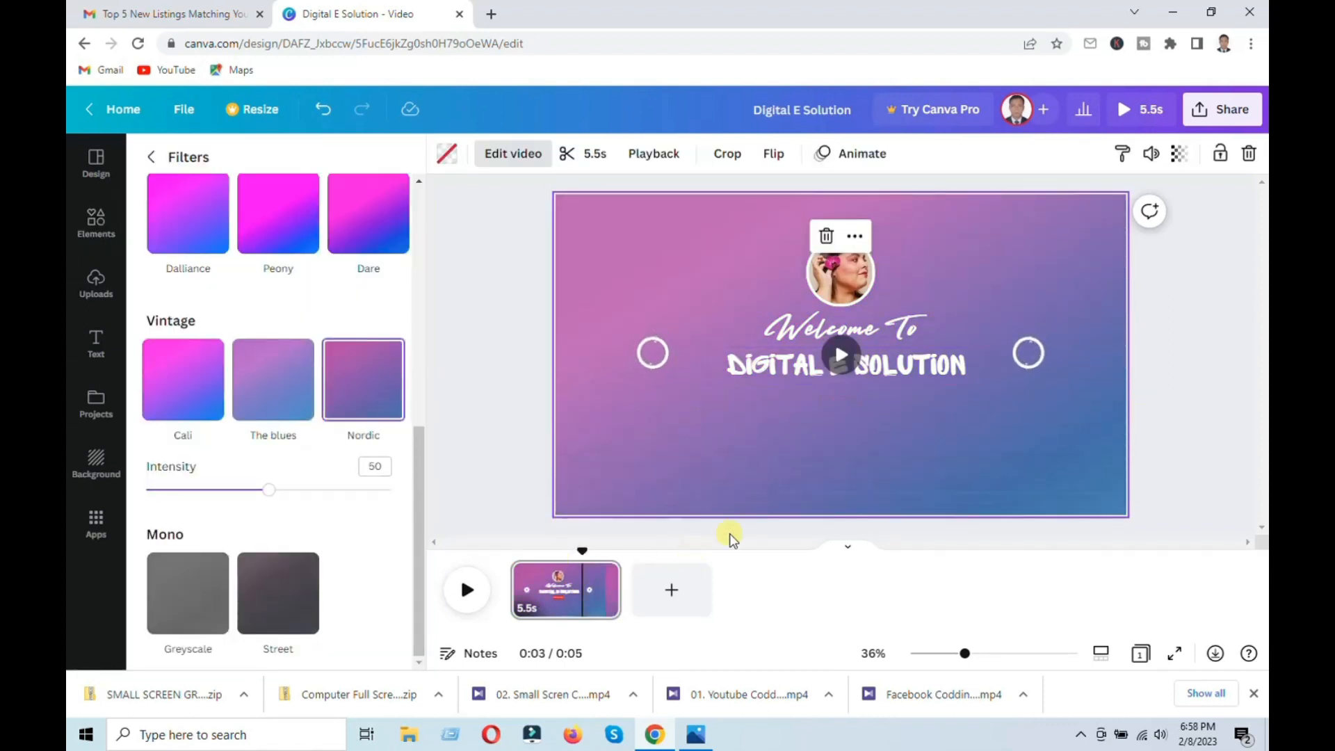
Step: Download the design as an MP4 video at 1080p quality
left_click(1217, 111)
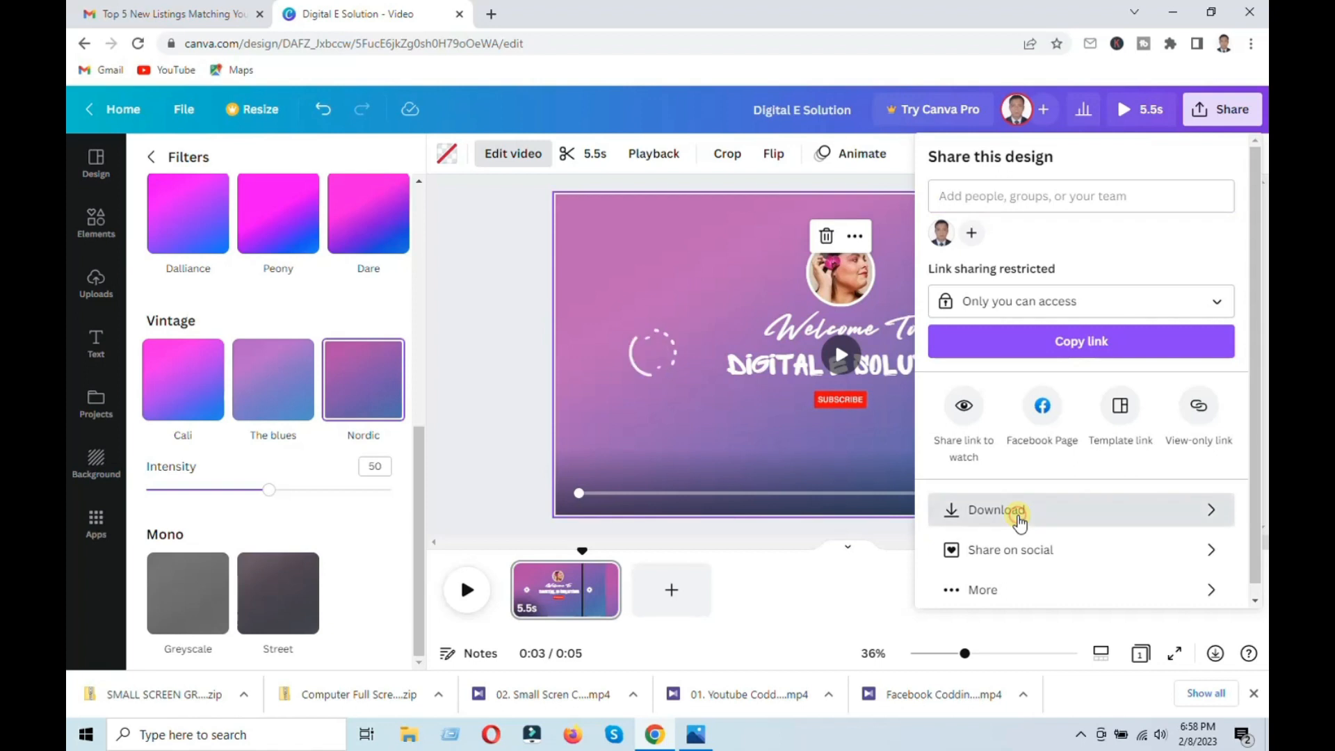
left_click(1020, 516)
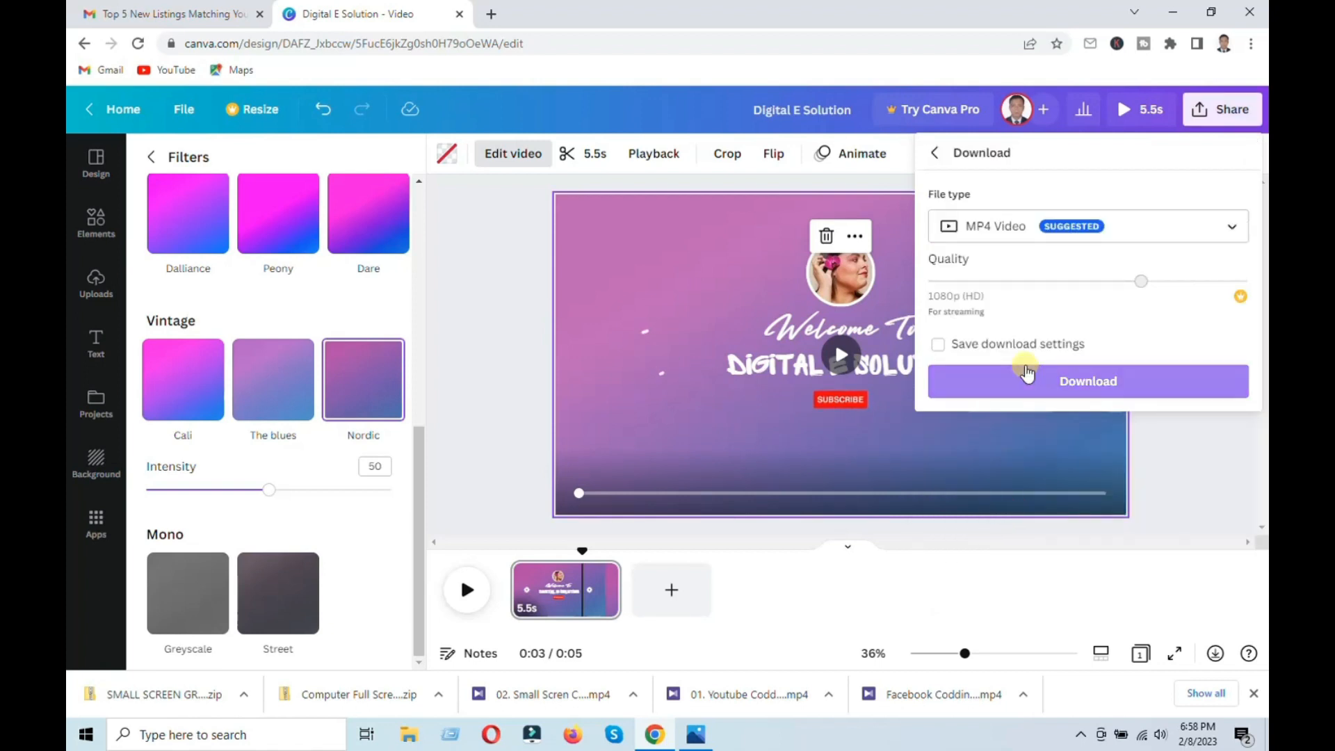
left_click(1078, 384)
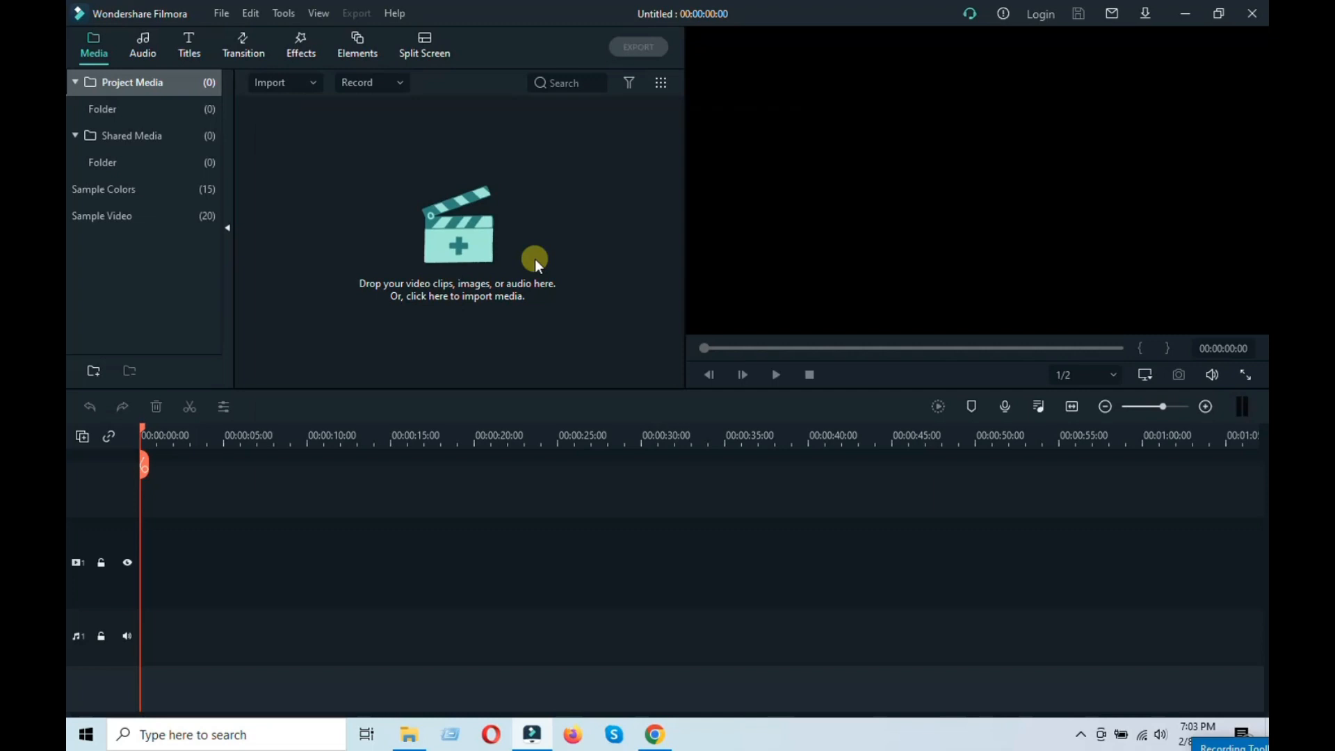
Step: Switch to Wondershare Filmora and import the Digital E Solution video from Downloads
left_click(535, 259)
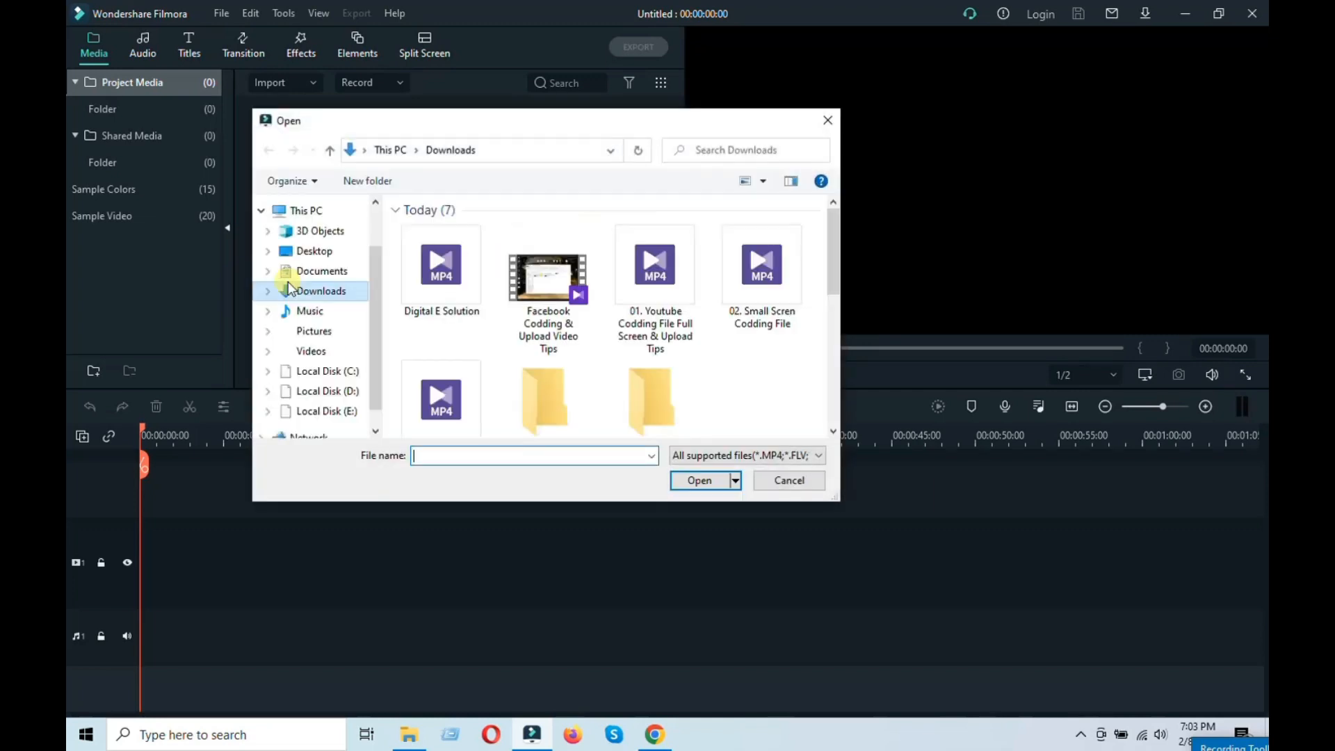
double_click(446, 285)
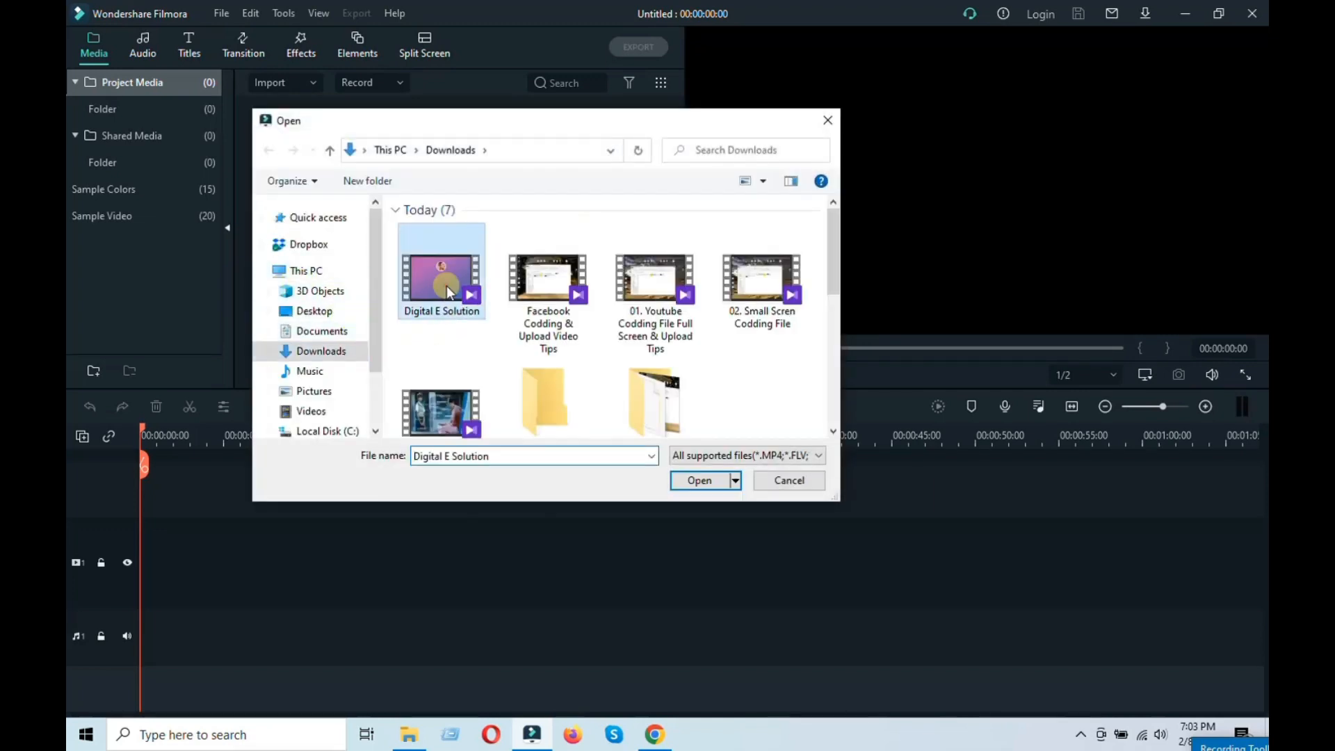
left_click(490, 209)
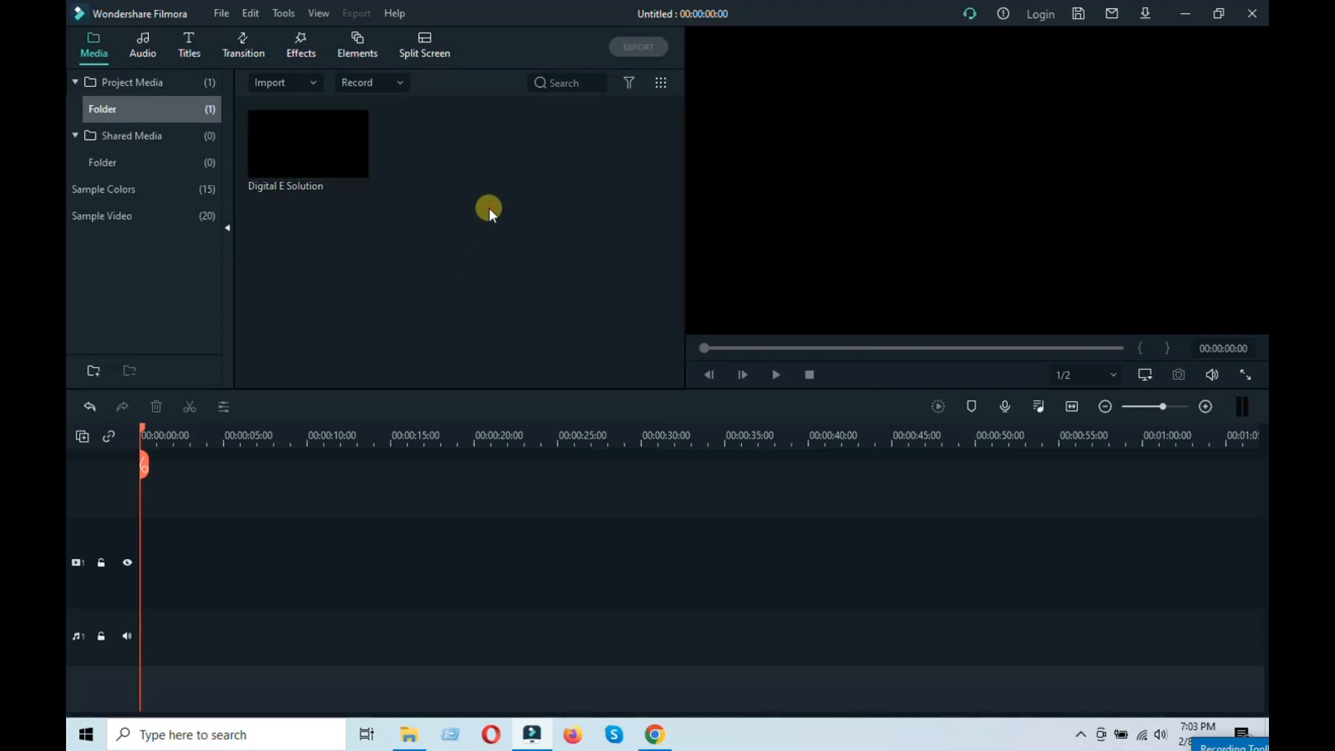
Step: Import all audio tracks from the Sound folder of the audio library
double_click(503, 236)
left_click(679, 323)
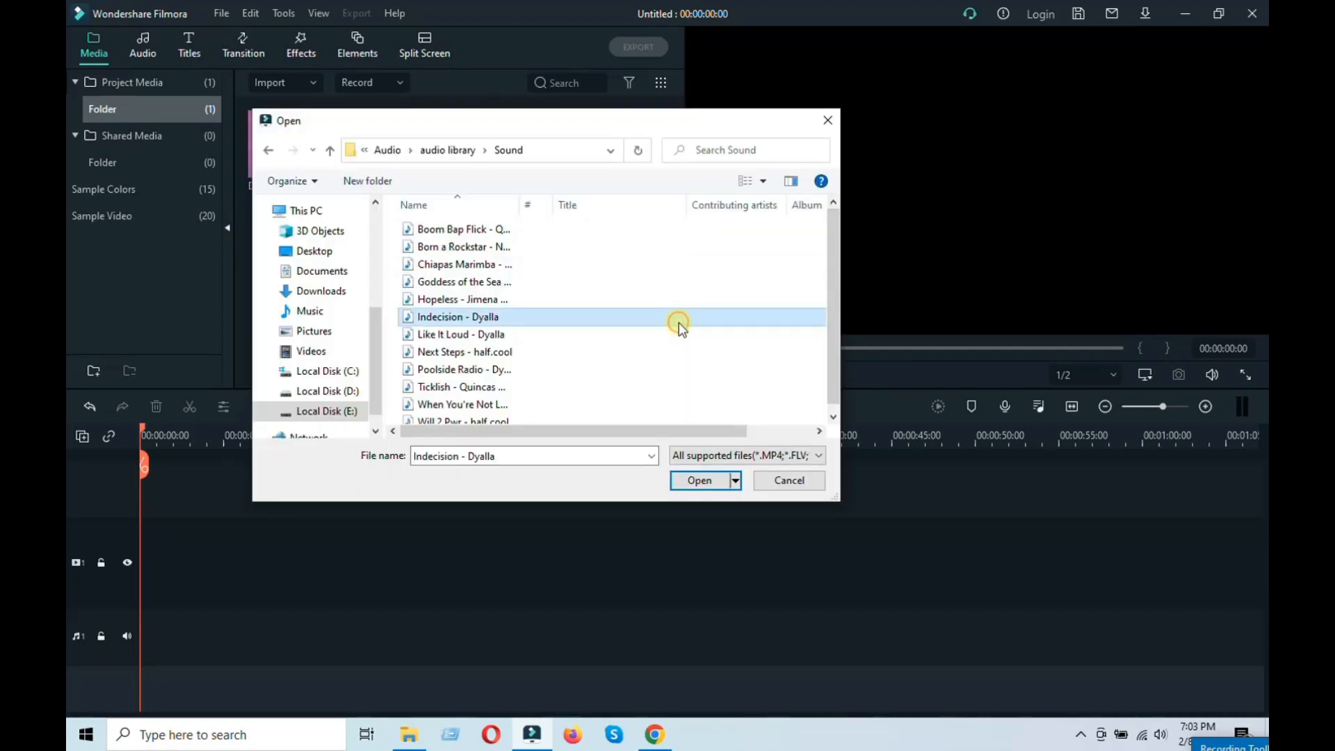
key("ctrl+a")
left_click(700, 478)
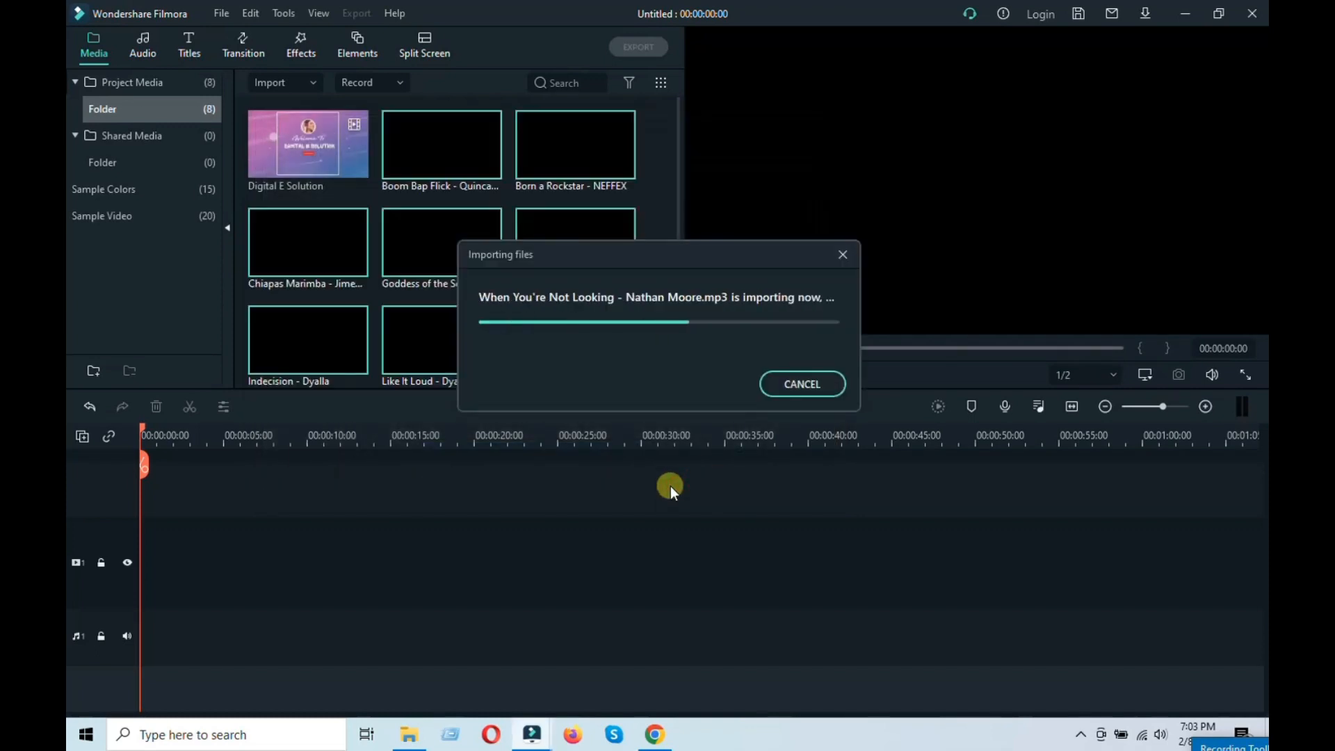
Step: Add the Digital E Solution clip to the video track, matching the project to 1920 x 1080 50fps
left_click(306, 153)
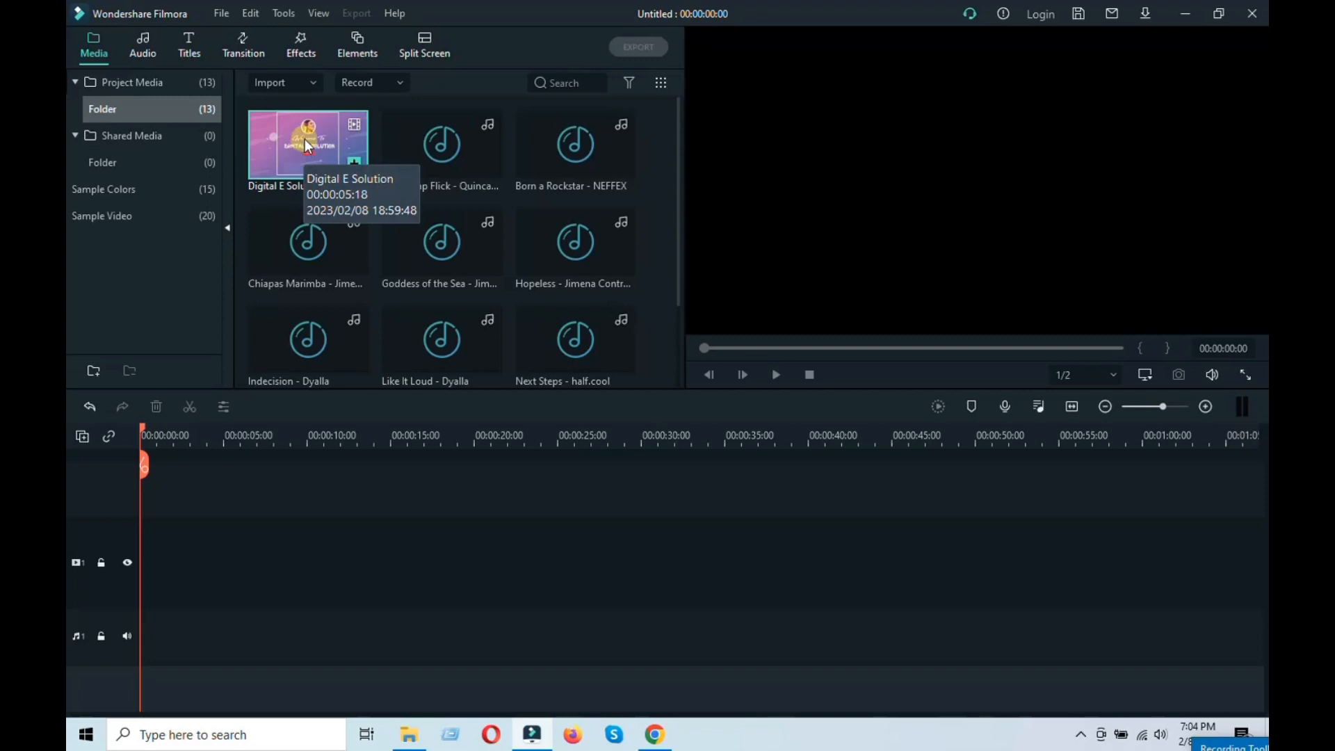
left_click_drag(300, 170, 254, 440)
left_click_drag(161, 590, 161, 589)
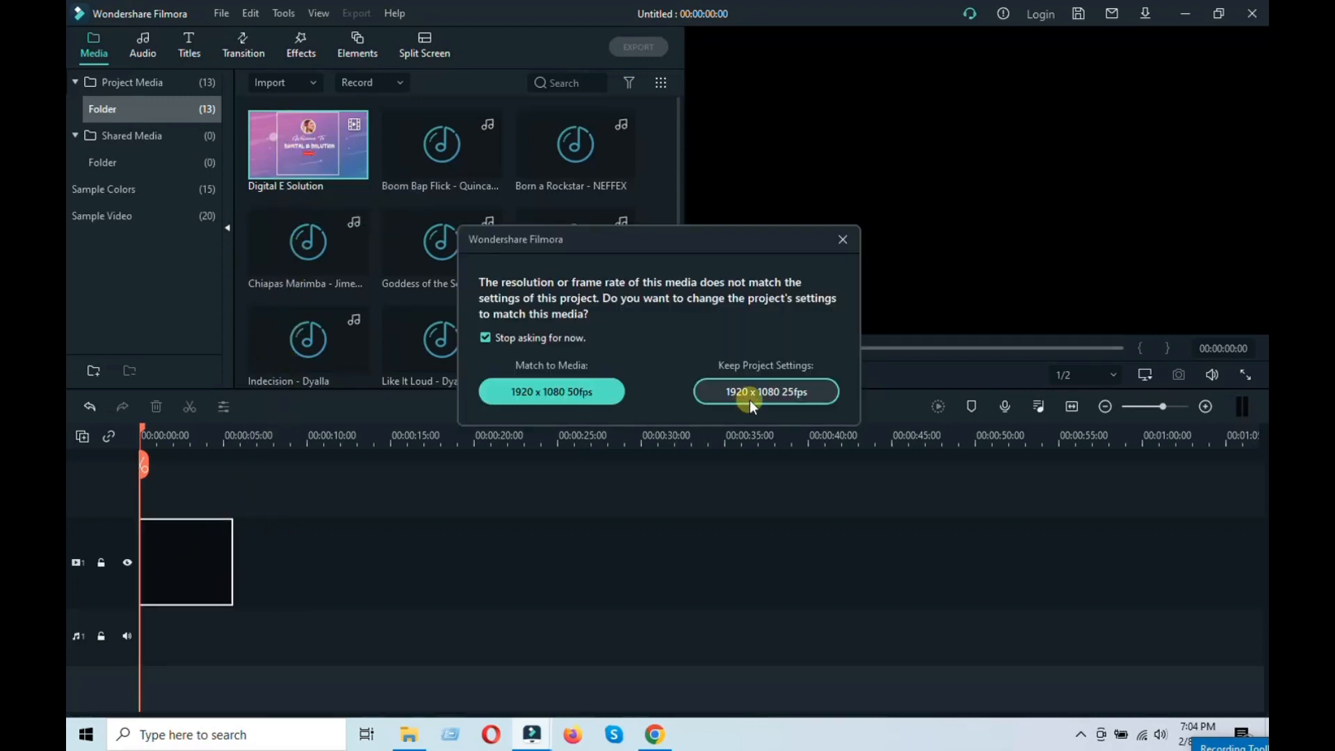
left_click(565, 398)
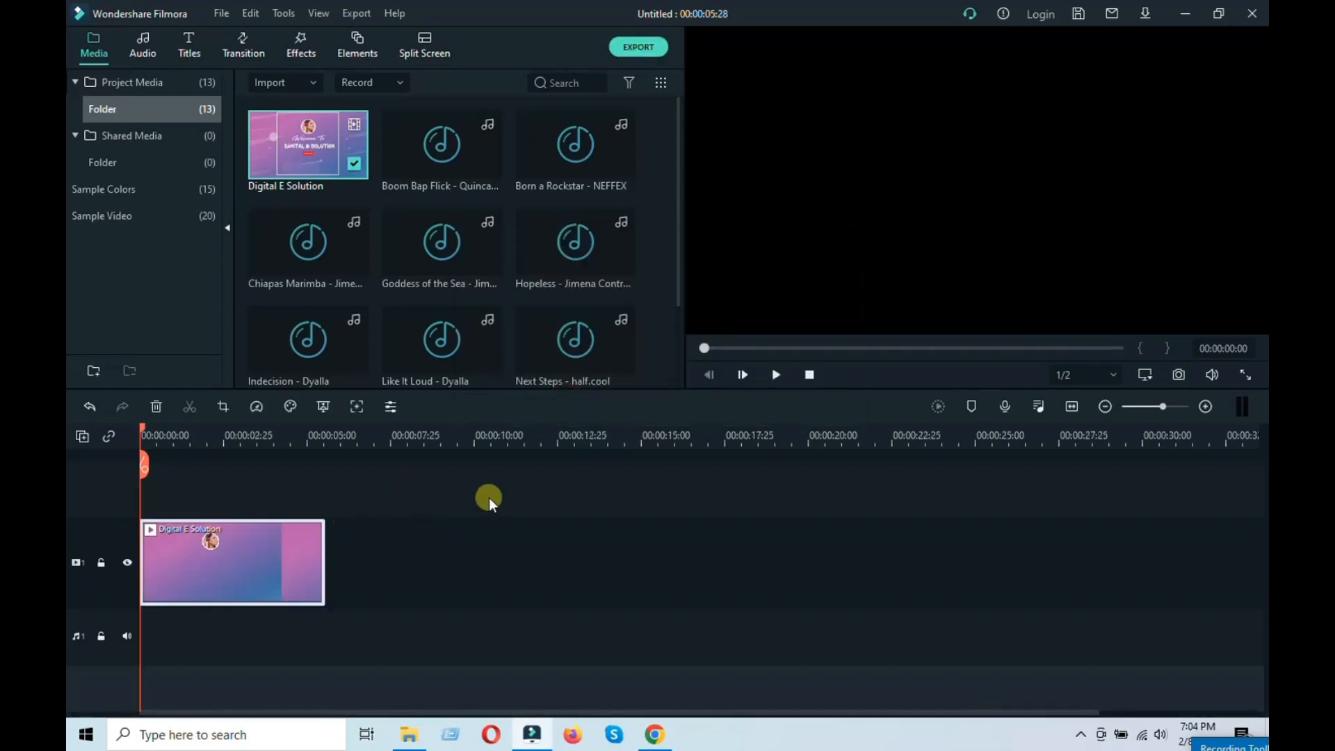
Step: Audition several imported music tracks and place Will 2 Pwr - half.cool on the audio track
left_click(435, 157)
double_click(434, 153)
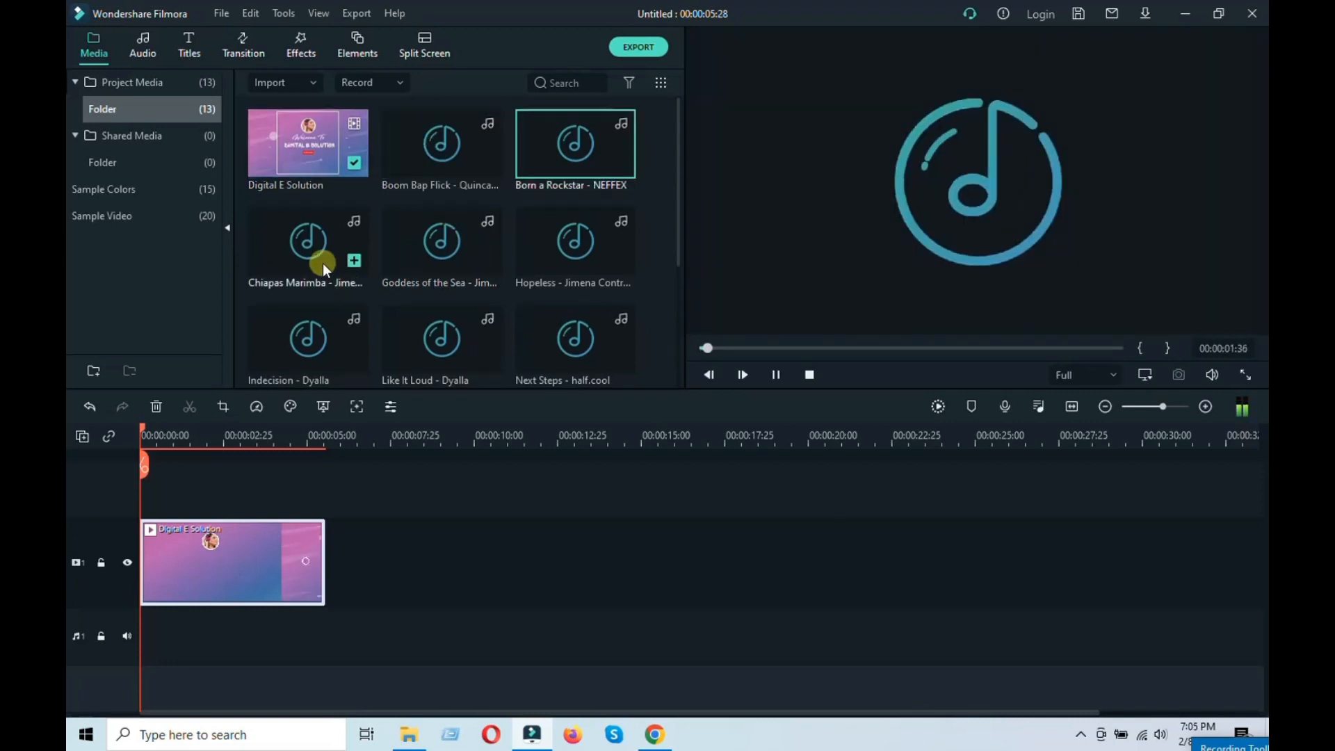
double_click(325, 264)
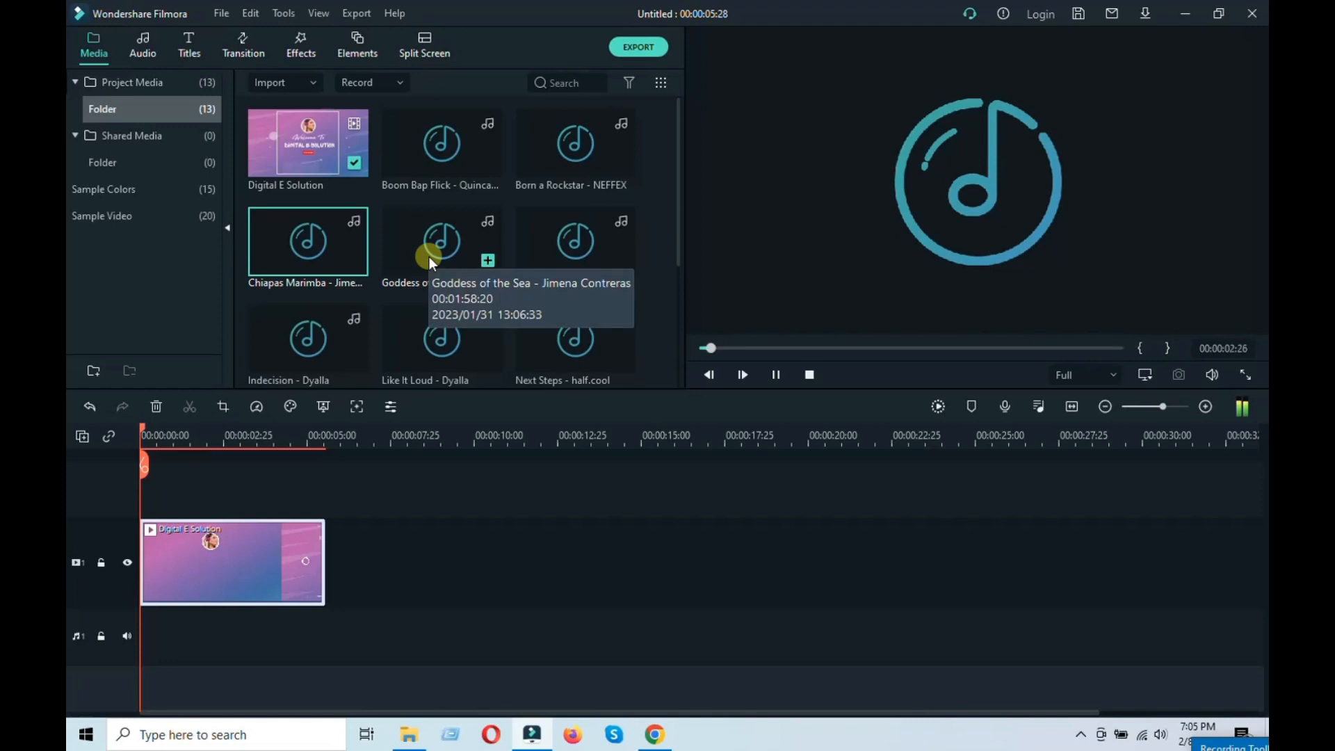
scroll(422, 260, "down", 3)
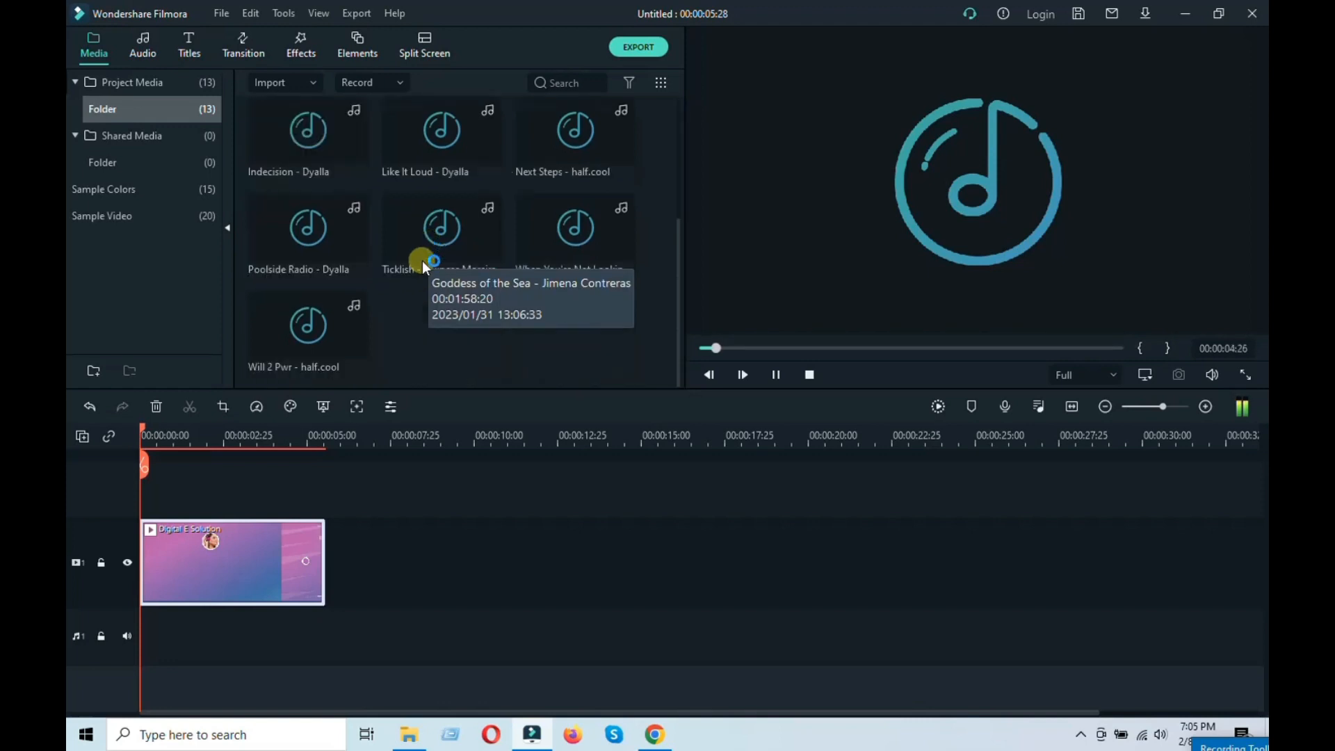
left_click(284, 328)
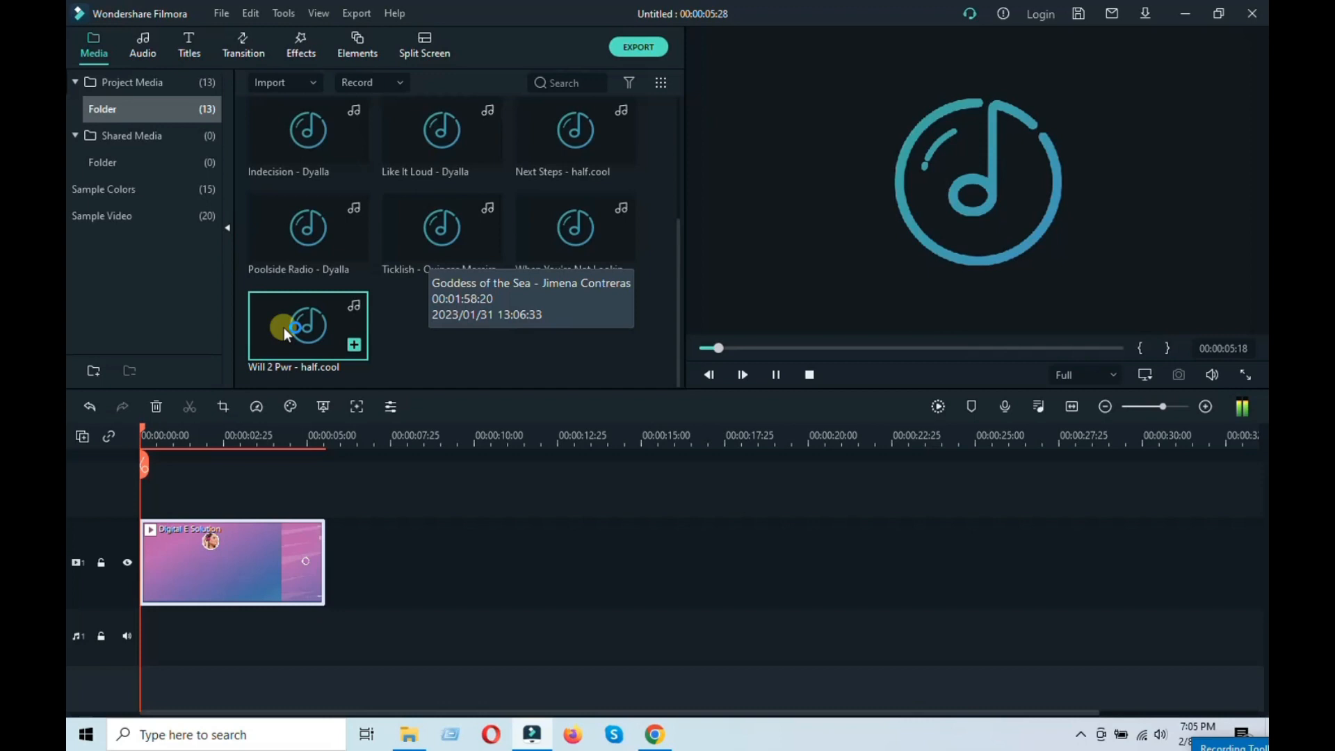
double_click(299, 334)
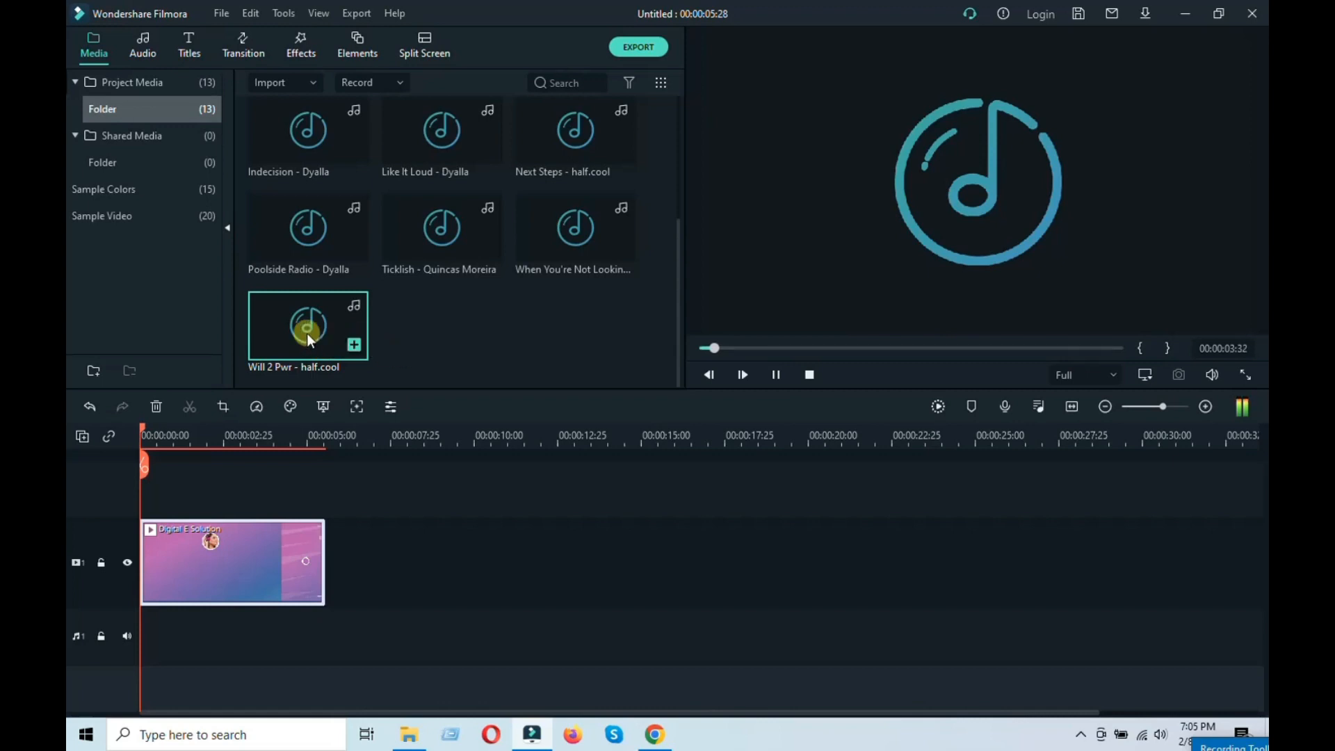
left_click(773, 381)
left_click_drag(330, 372, 163, 636)
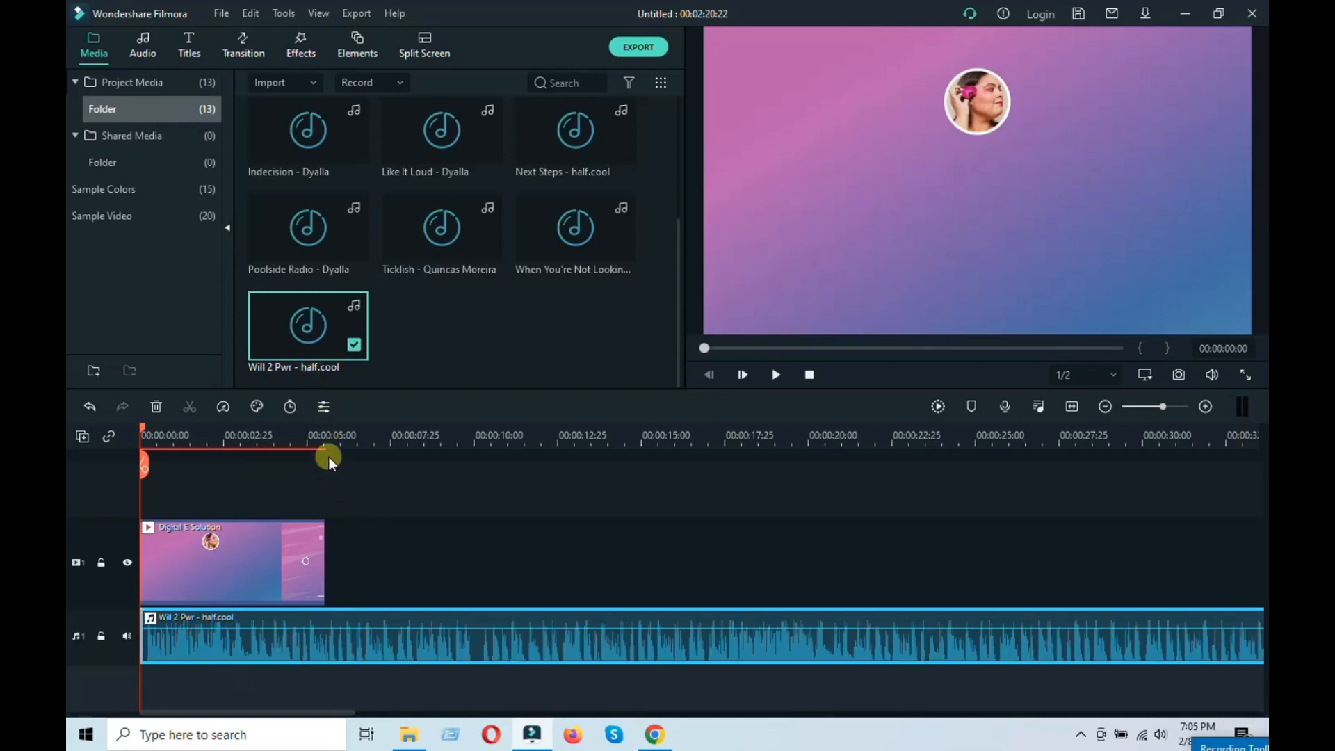
Step: Split the music where the video clip ends and delete the remaining audio
left_click(323, 443)
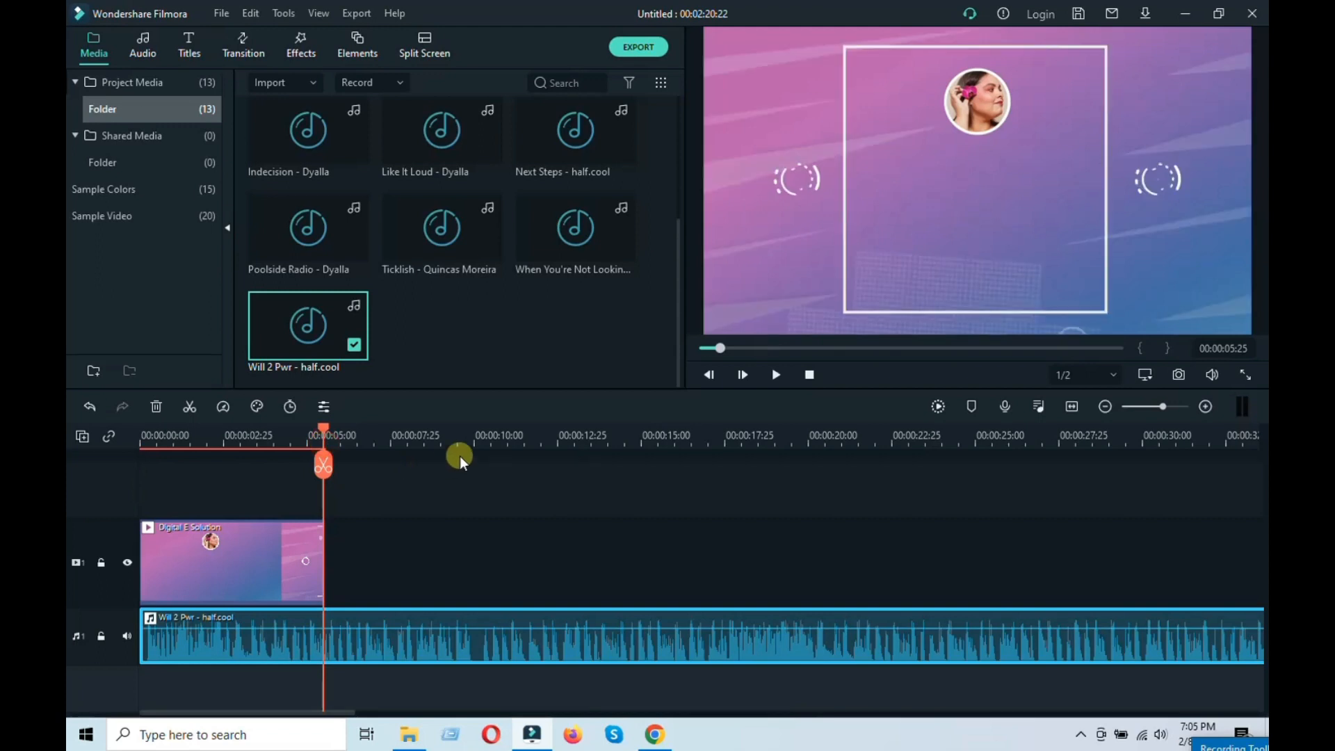
key("Left")
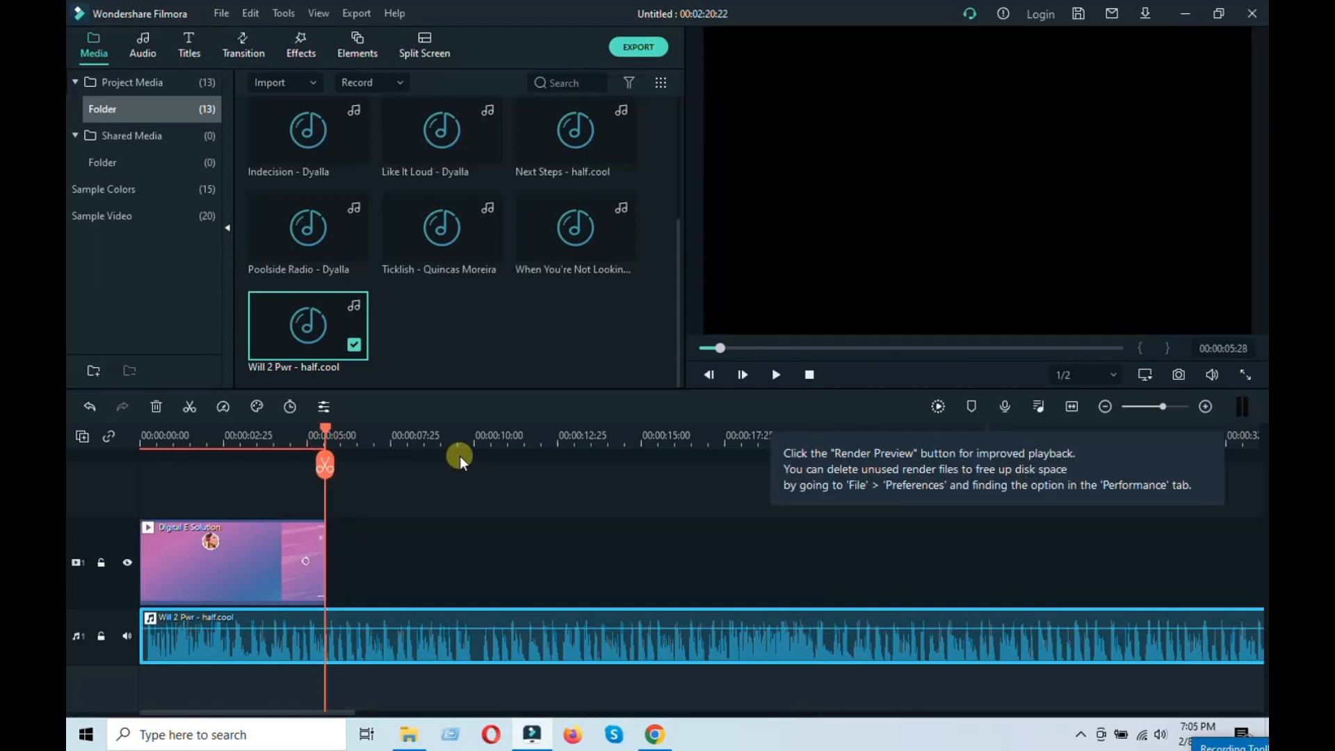
key("Left")
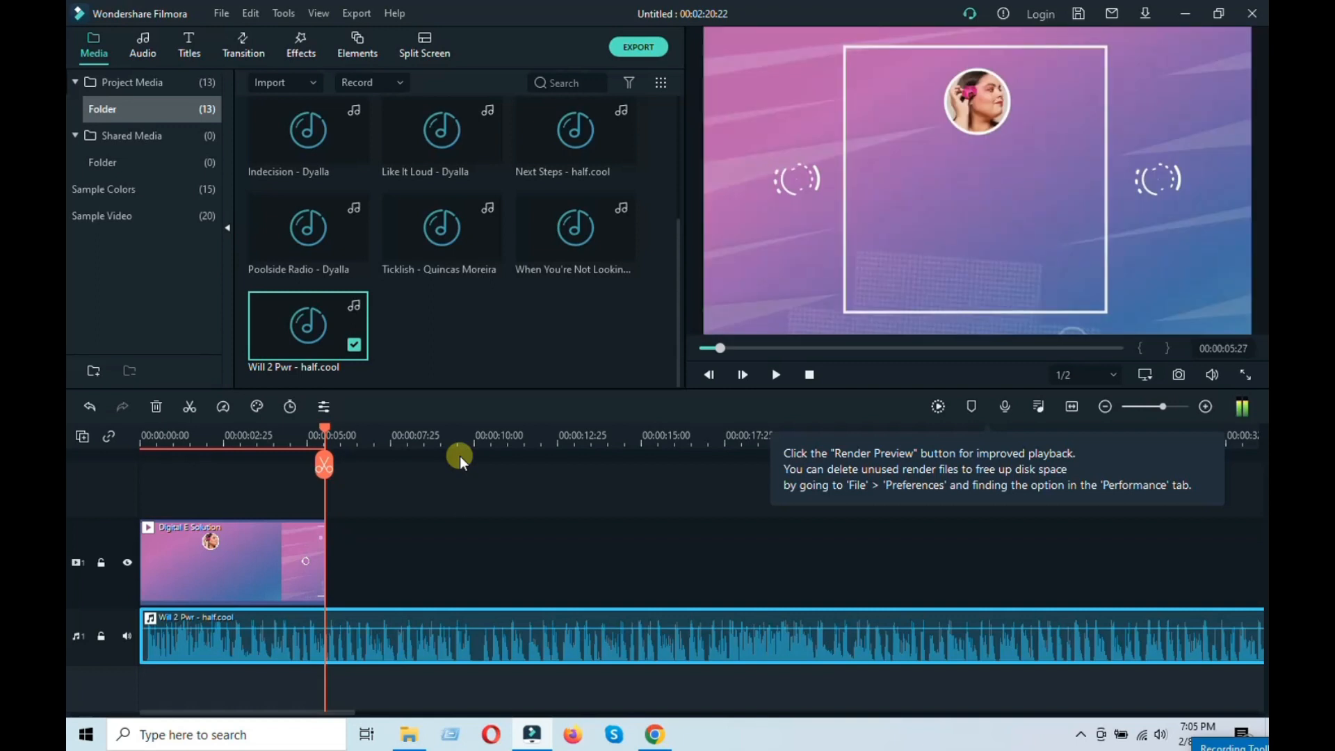
key("Right")
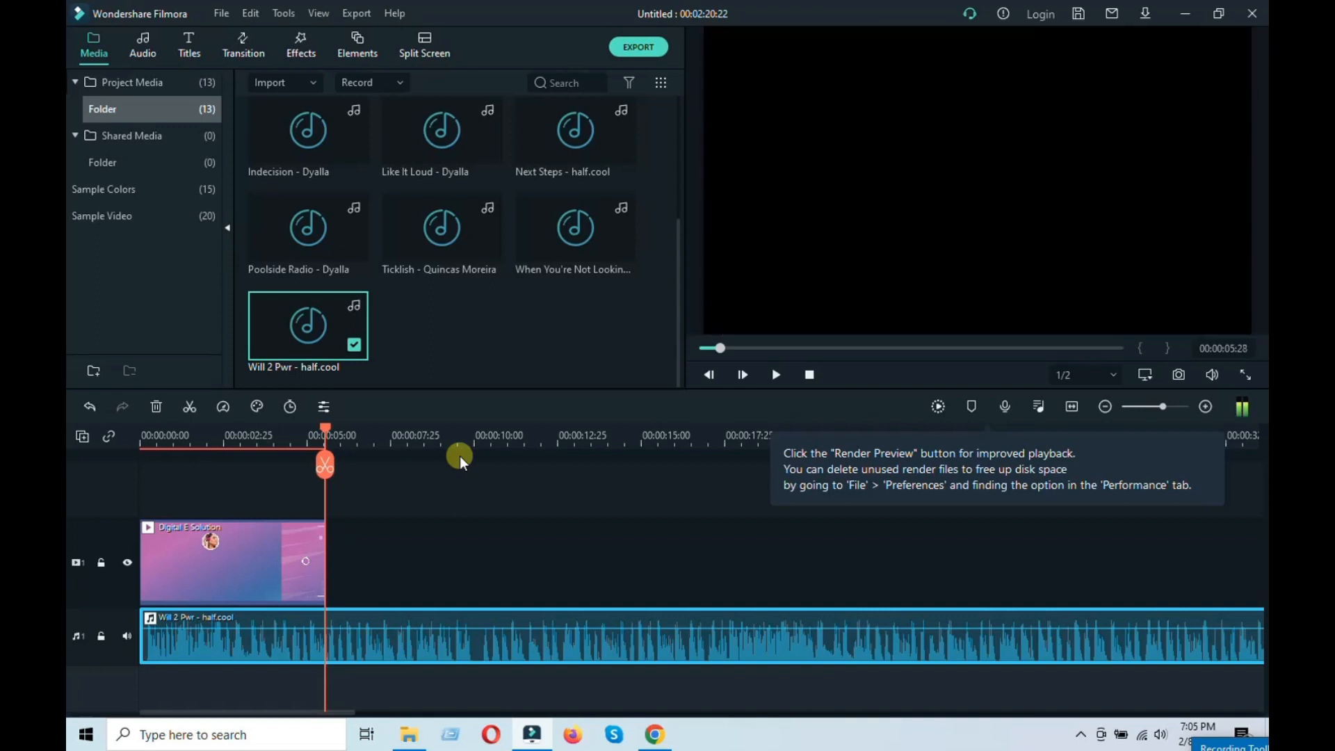
left_click(325, 466)
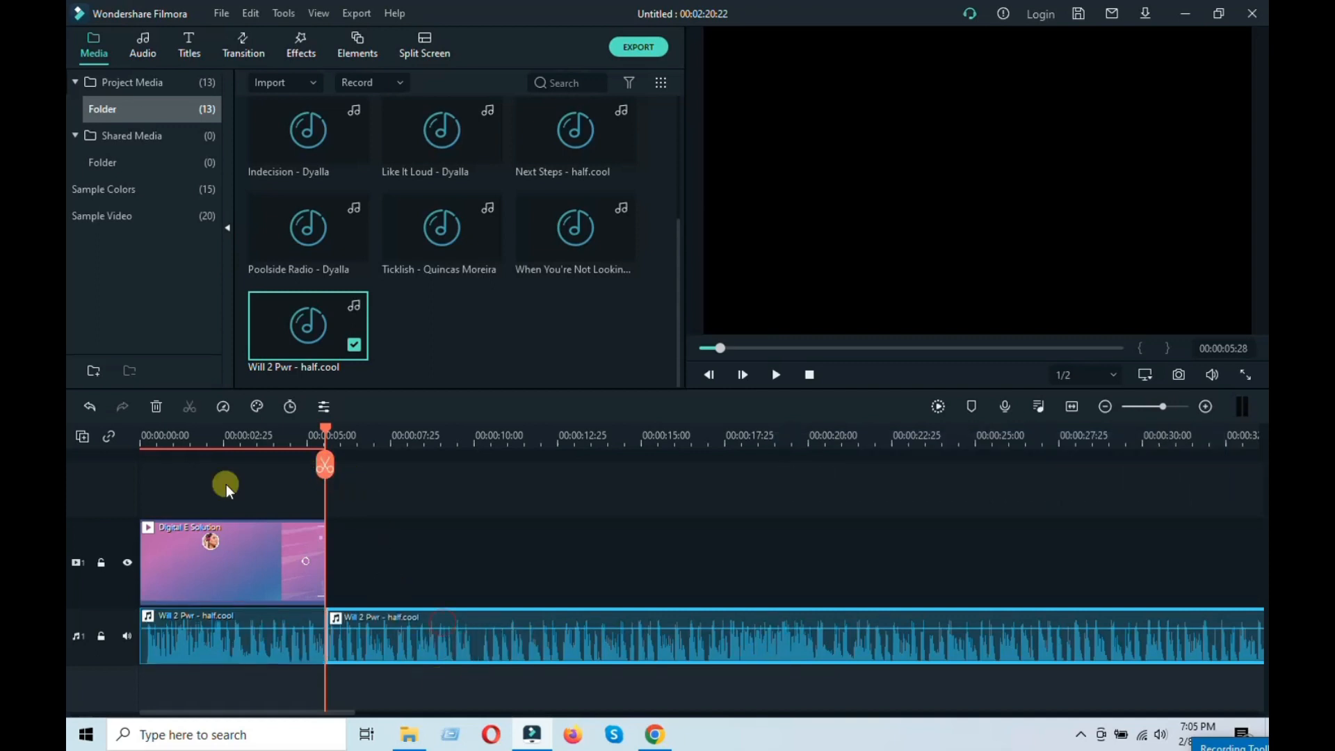
left_click(156, 406)
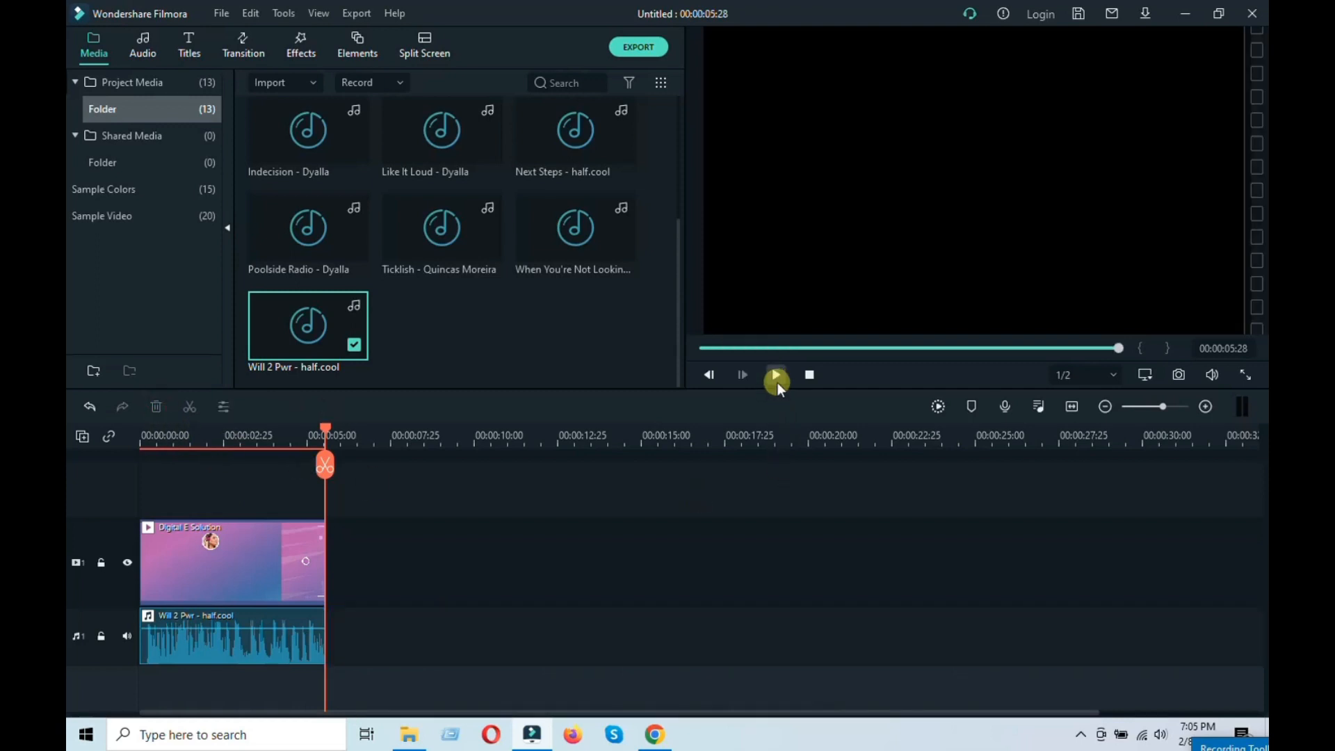
Step: Play the timeline from the start and render a preview for smooth playback
left_click_drag(746, 344, 705, 347)
left_click(772, 375)
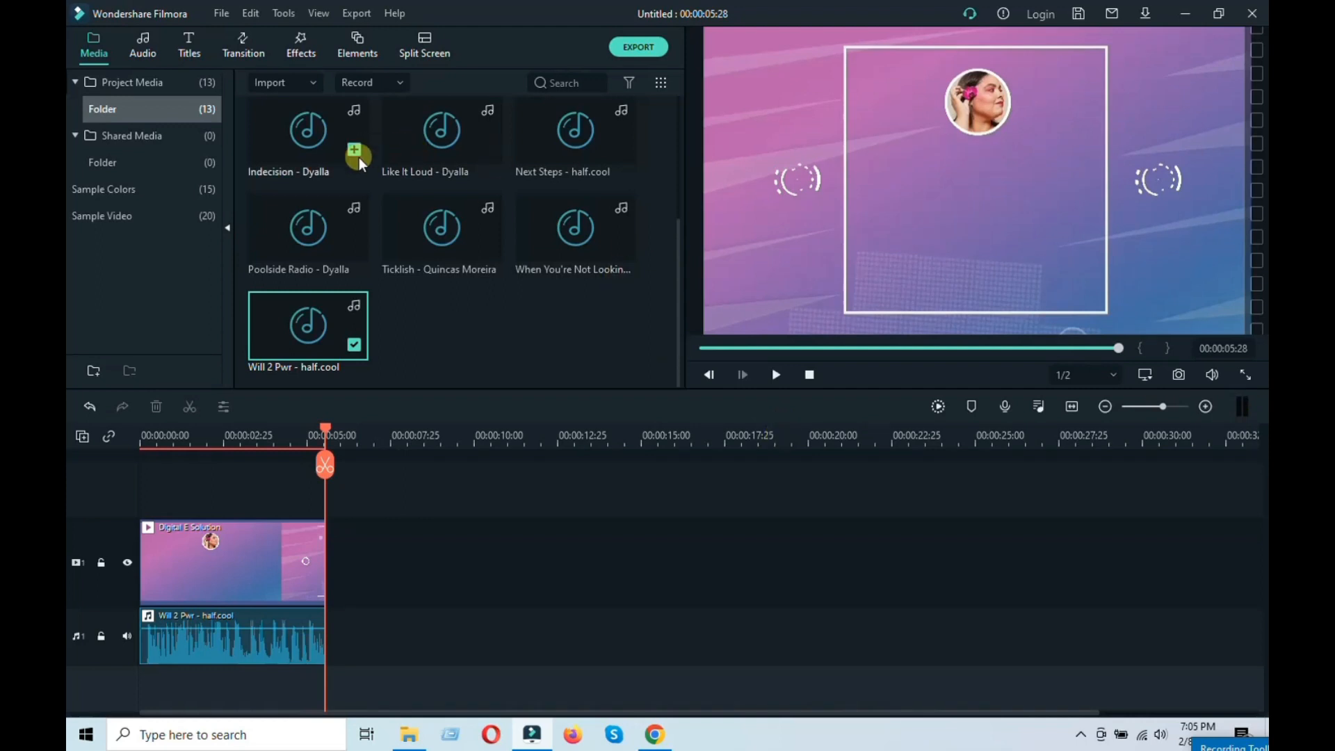
left_click(221, 16)
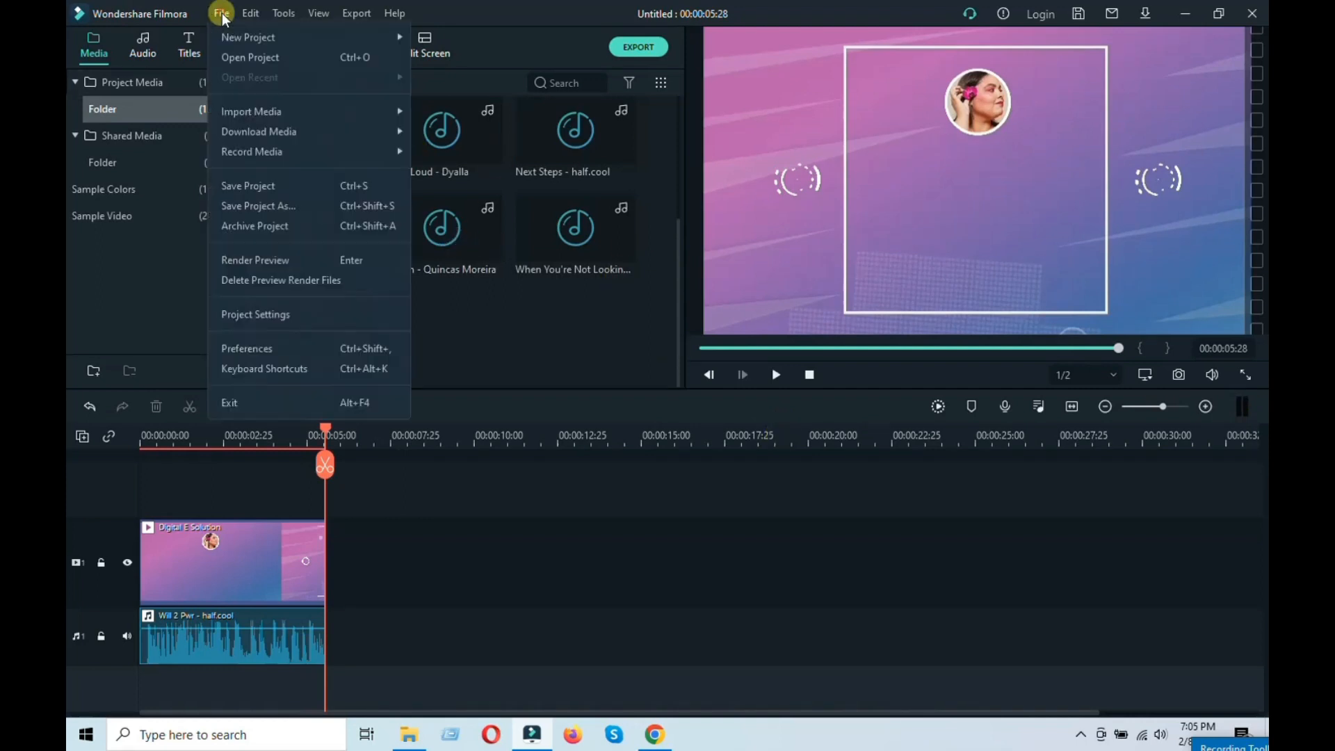
left_click(256, 260)
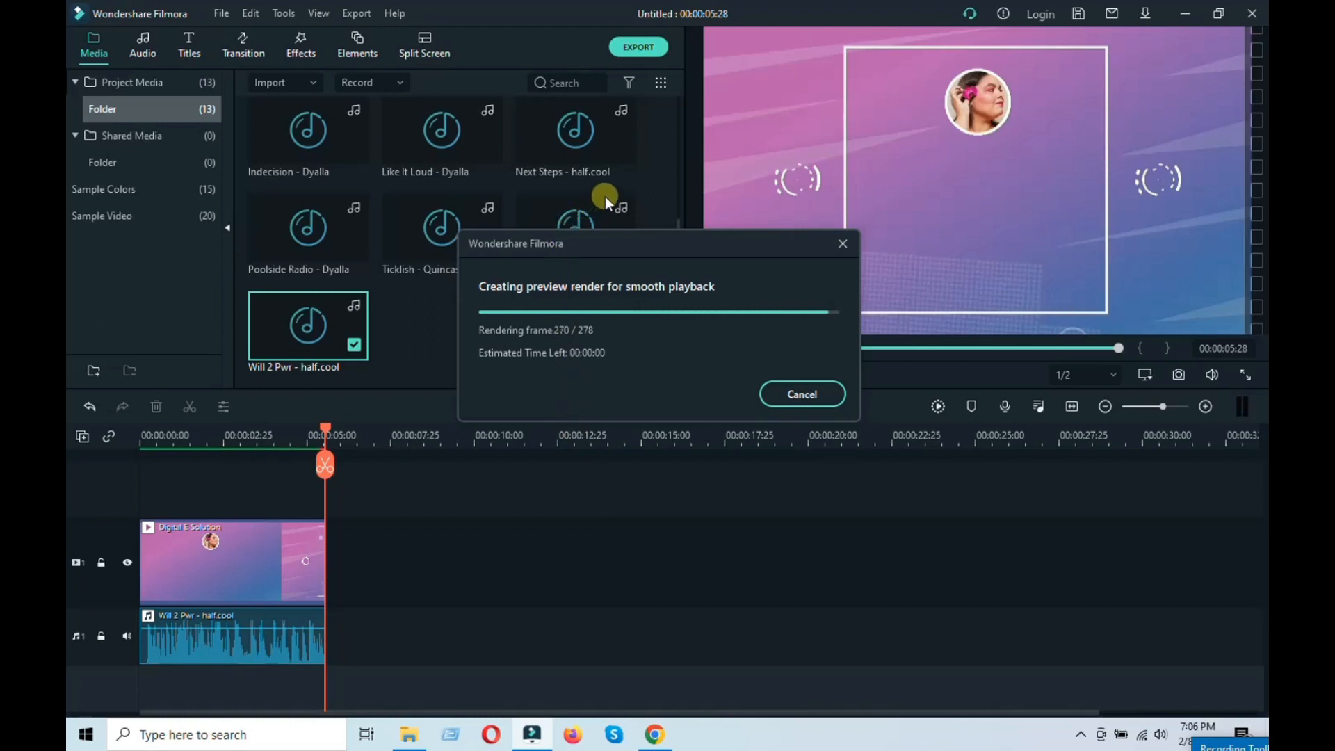
Step: Export the project and play the exported My Video1 file in KMPlayer at full volume
left_click(642, 46)
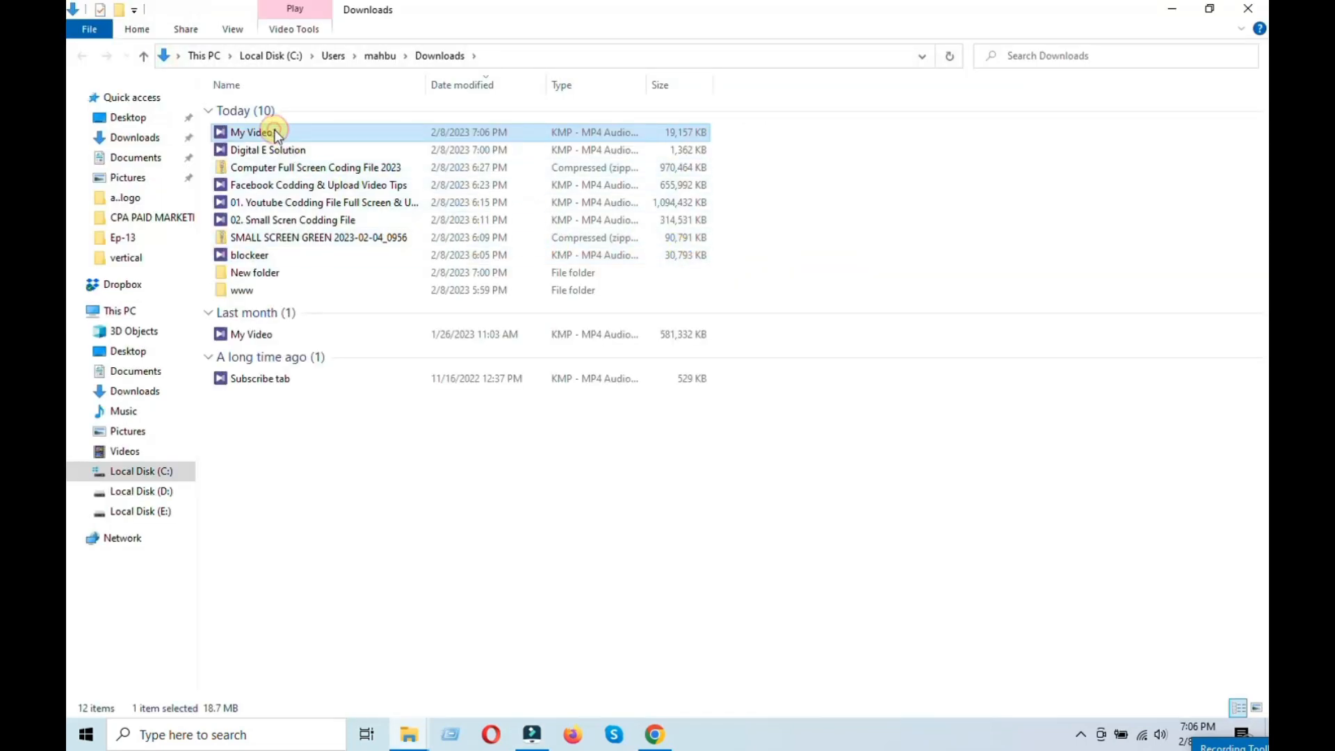
left_click(1173, 13)
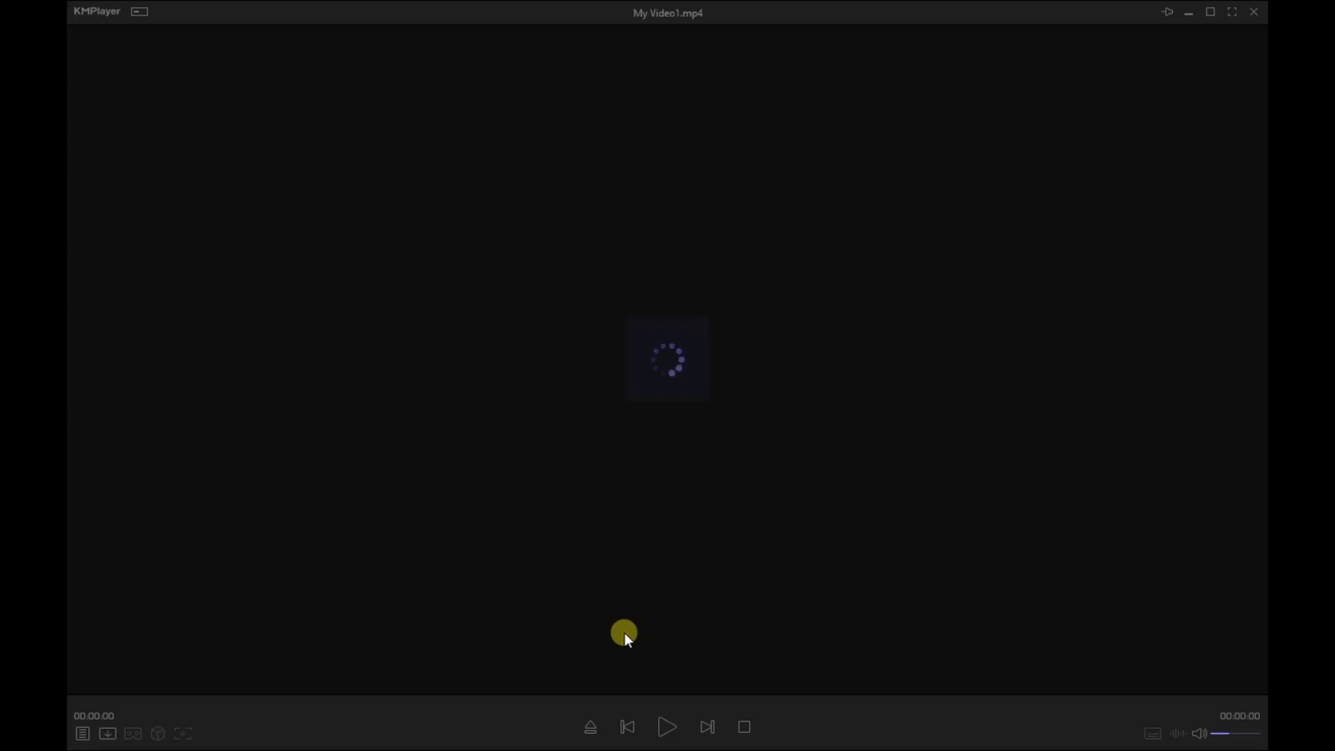
scroll(625, 633, "up", 8)
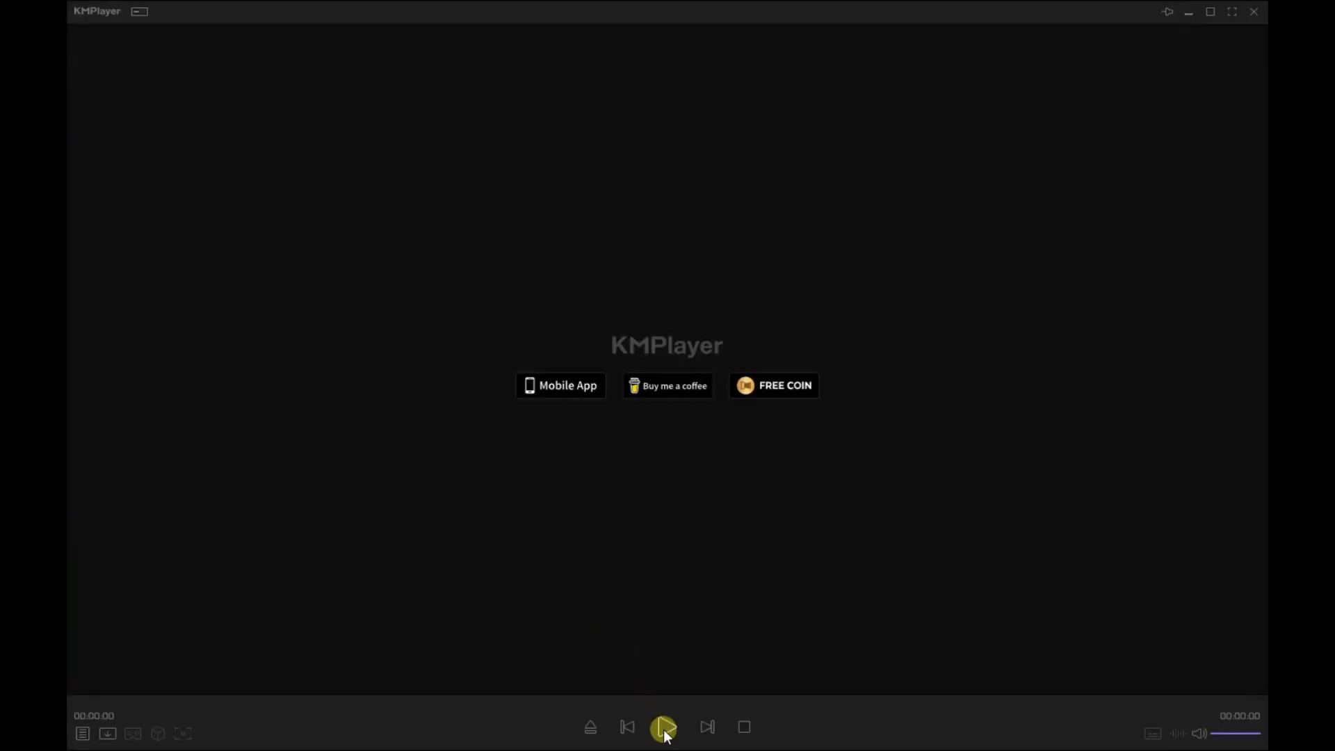
left_click(665, 731)
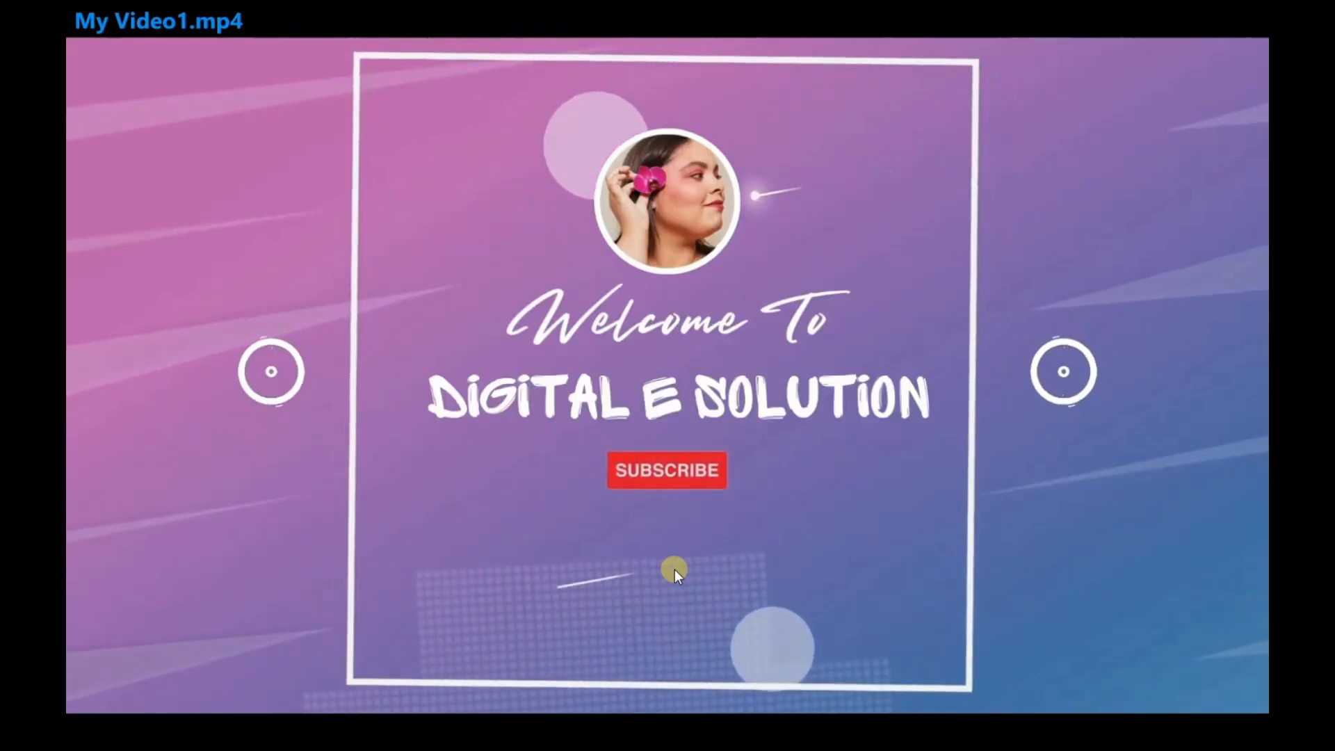